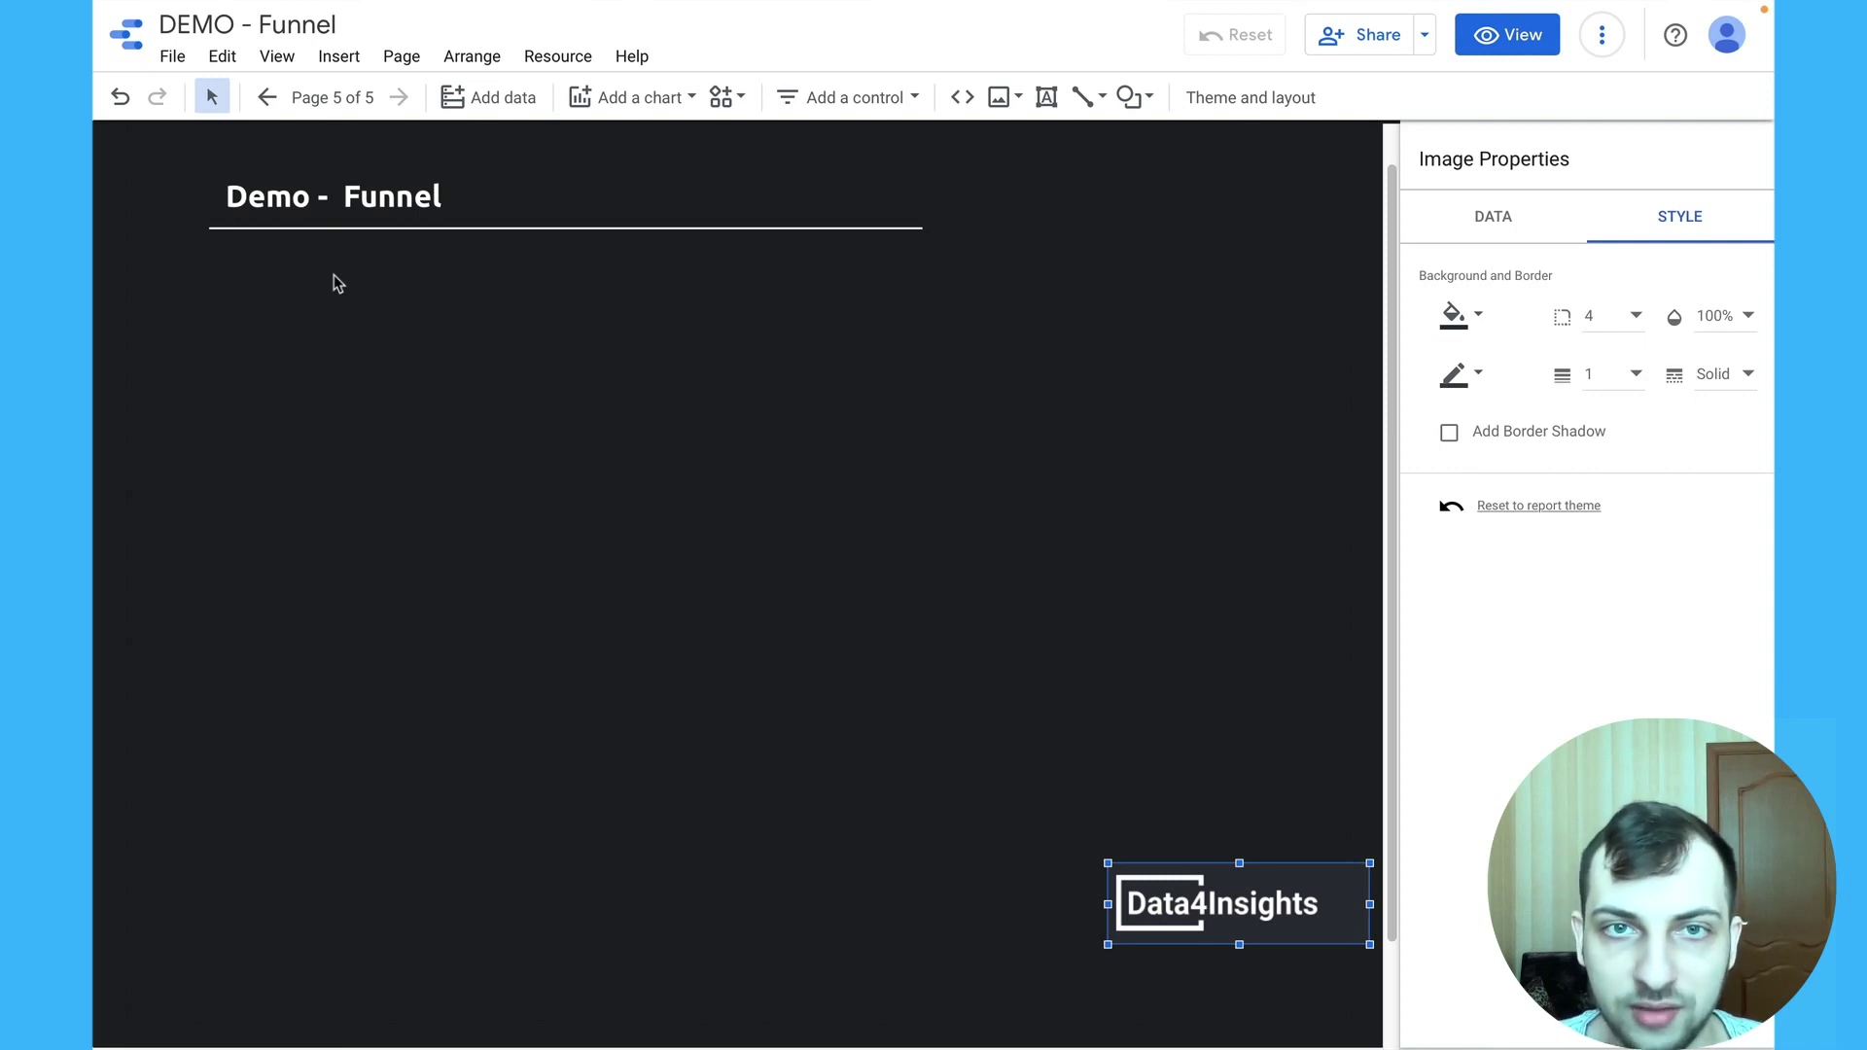
# Step: Add a Users scorecard to the top left of the funnel page
pyautogui.click(545, 449)
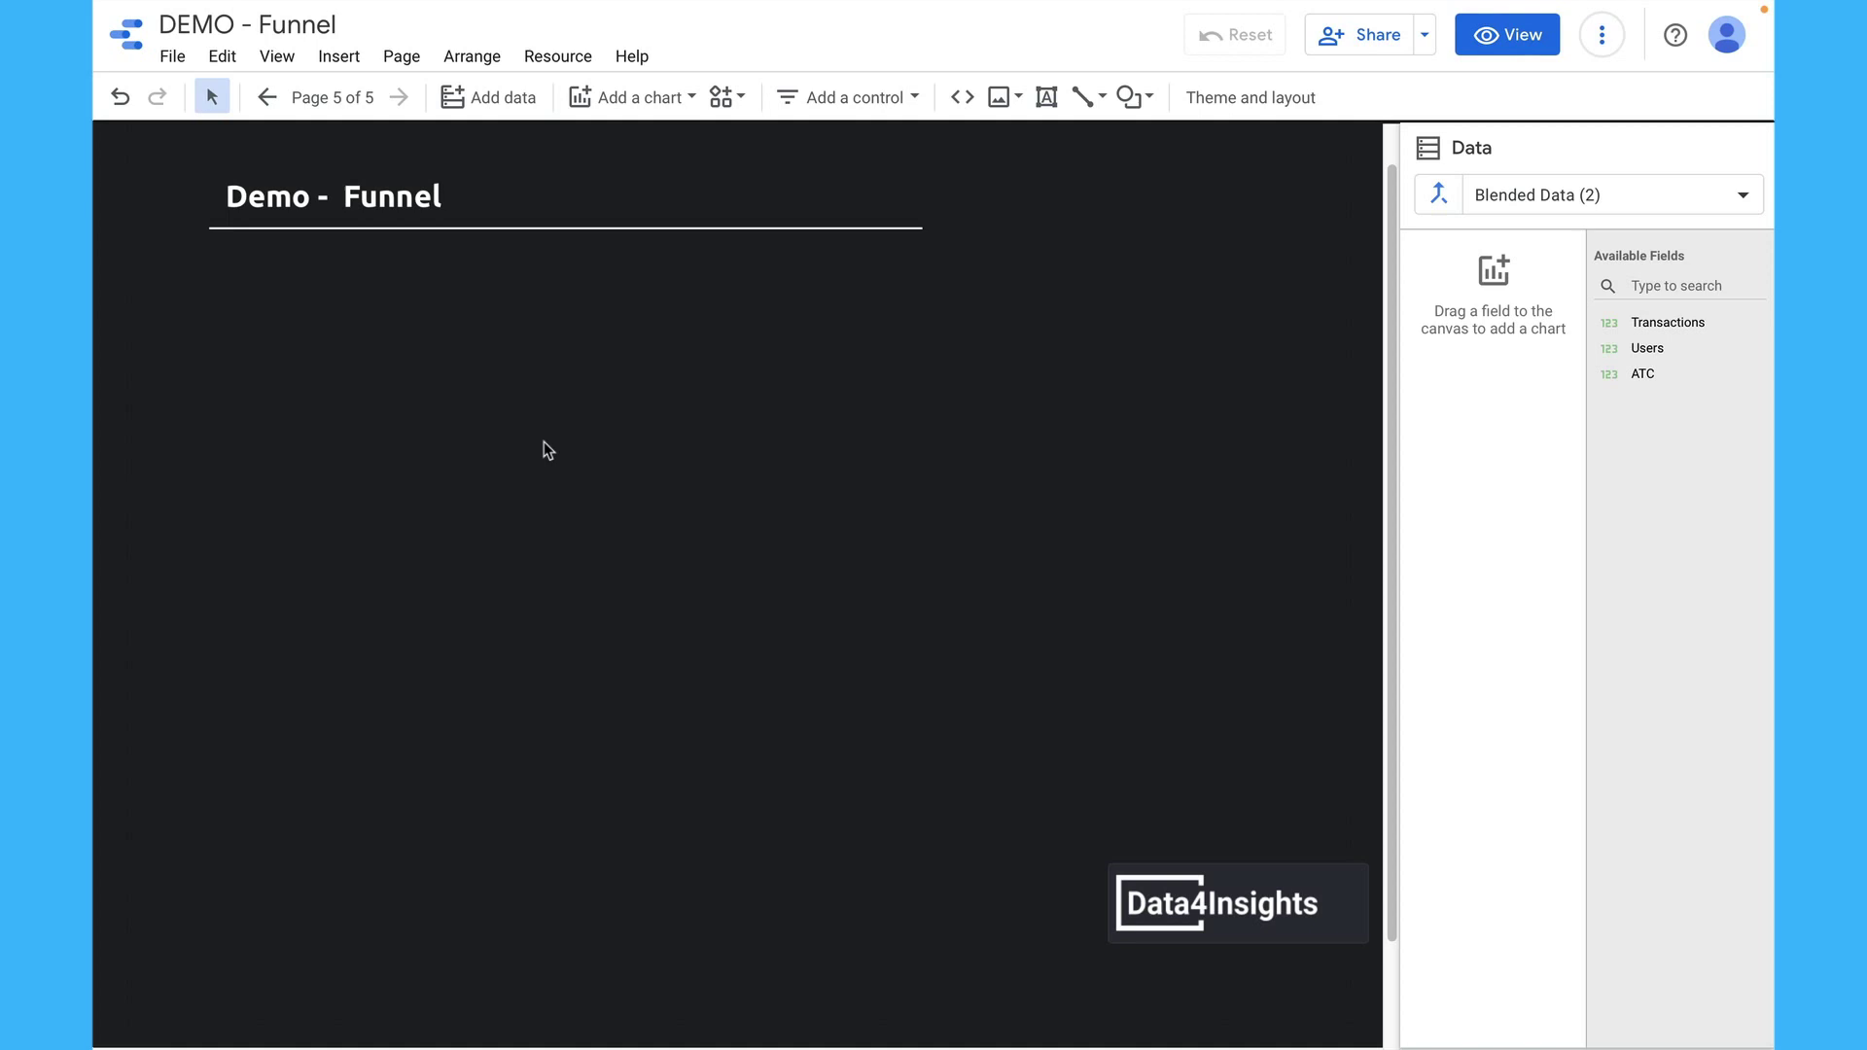
pyautogui.click(631, 97)
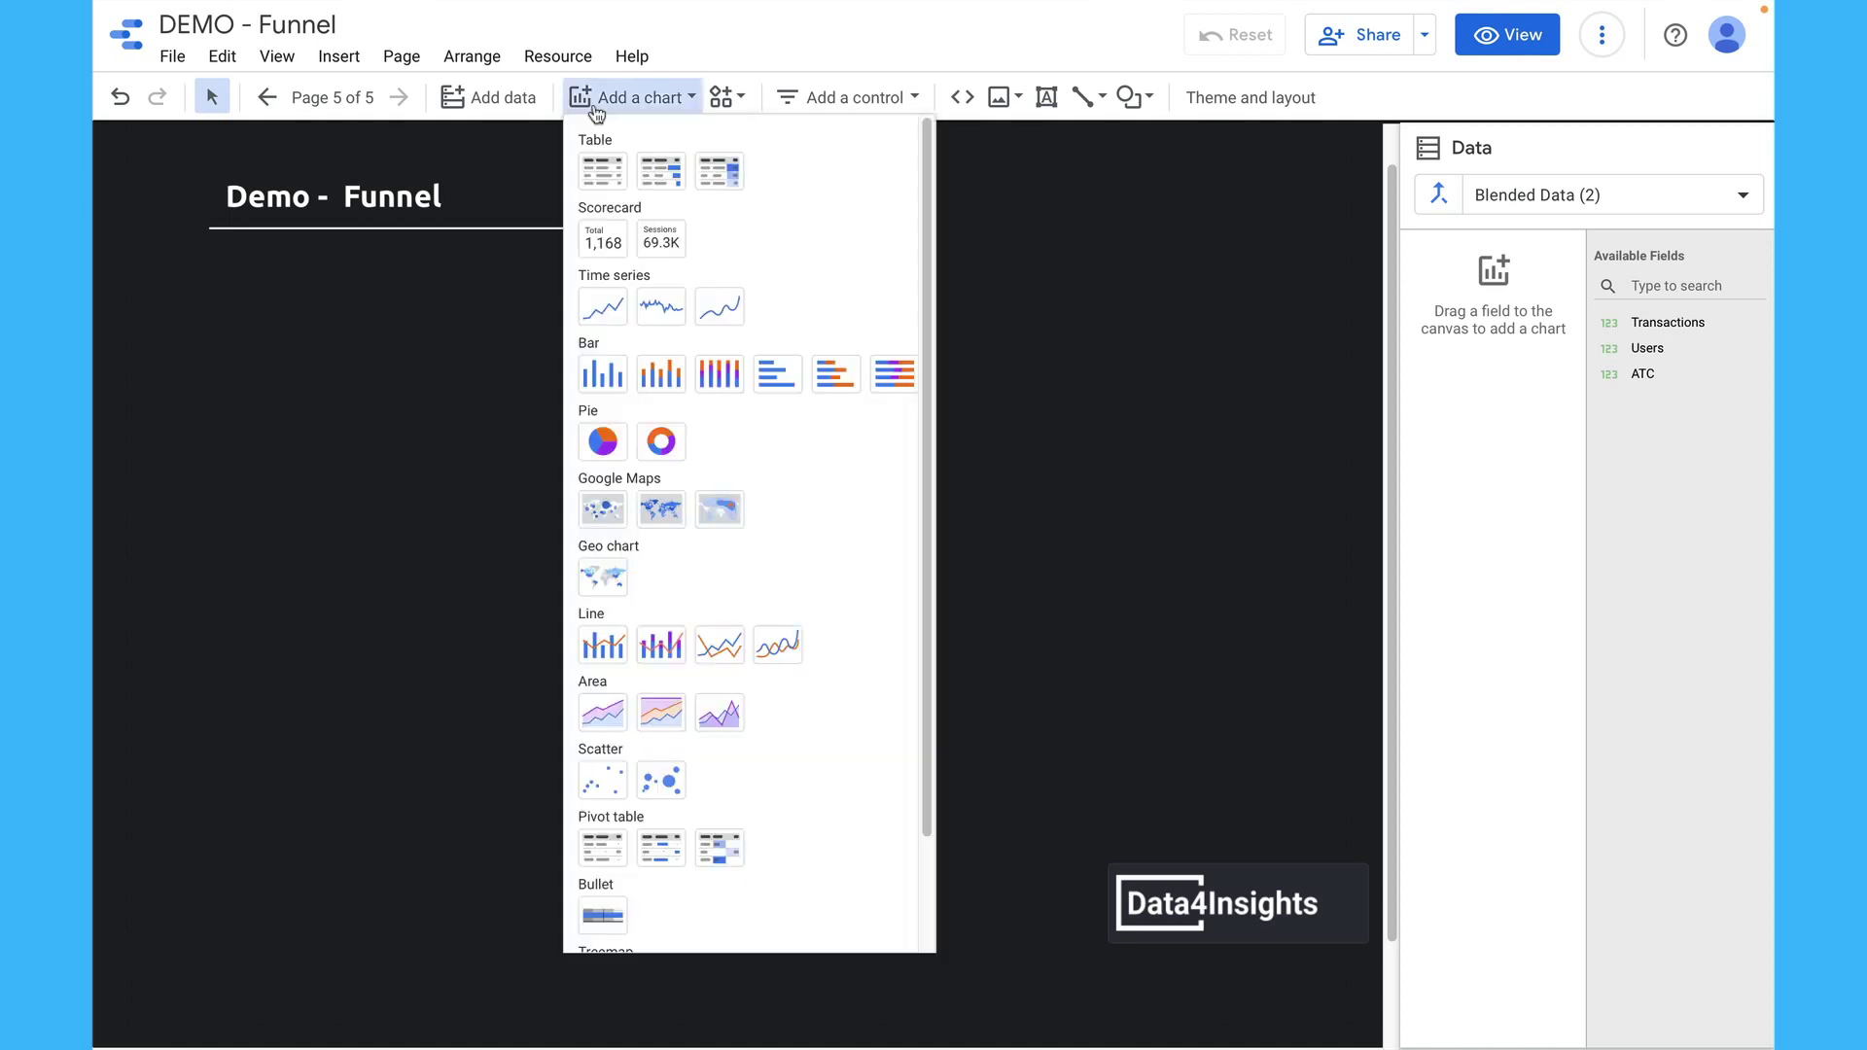
pyautogui.click(601, 246)
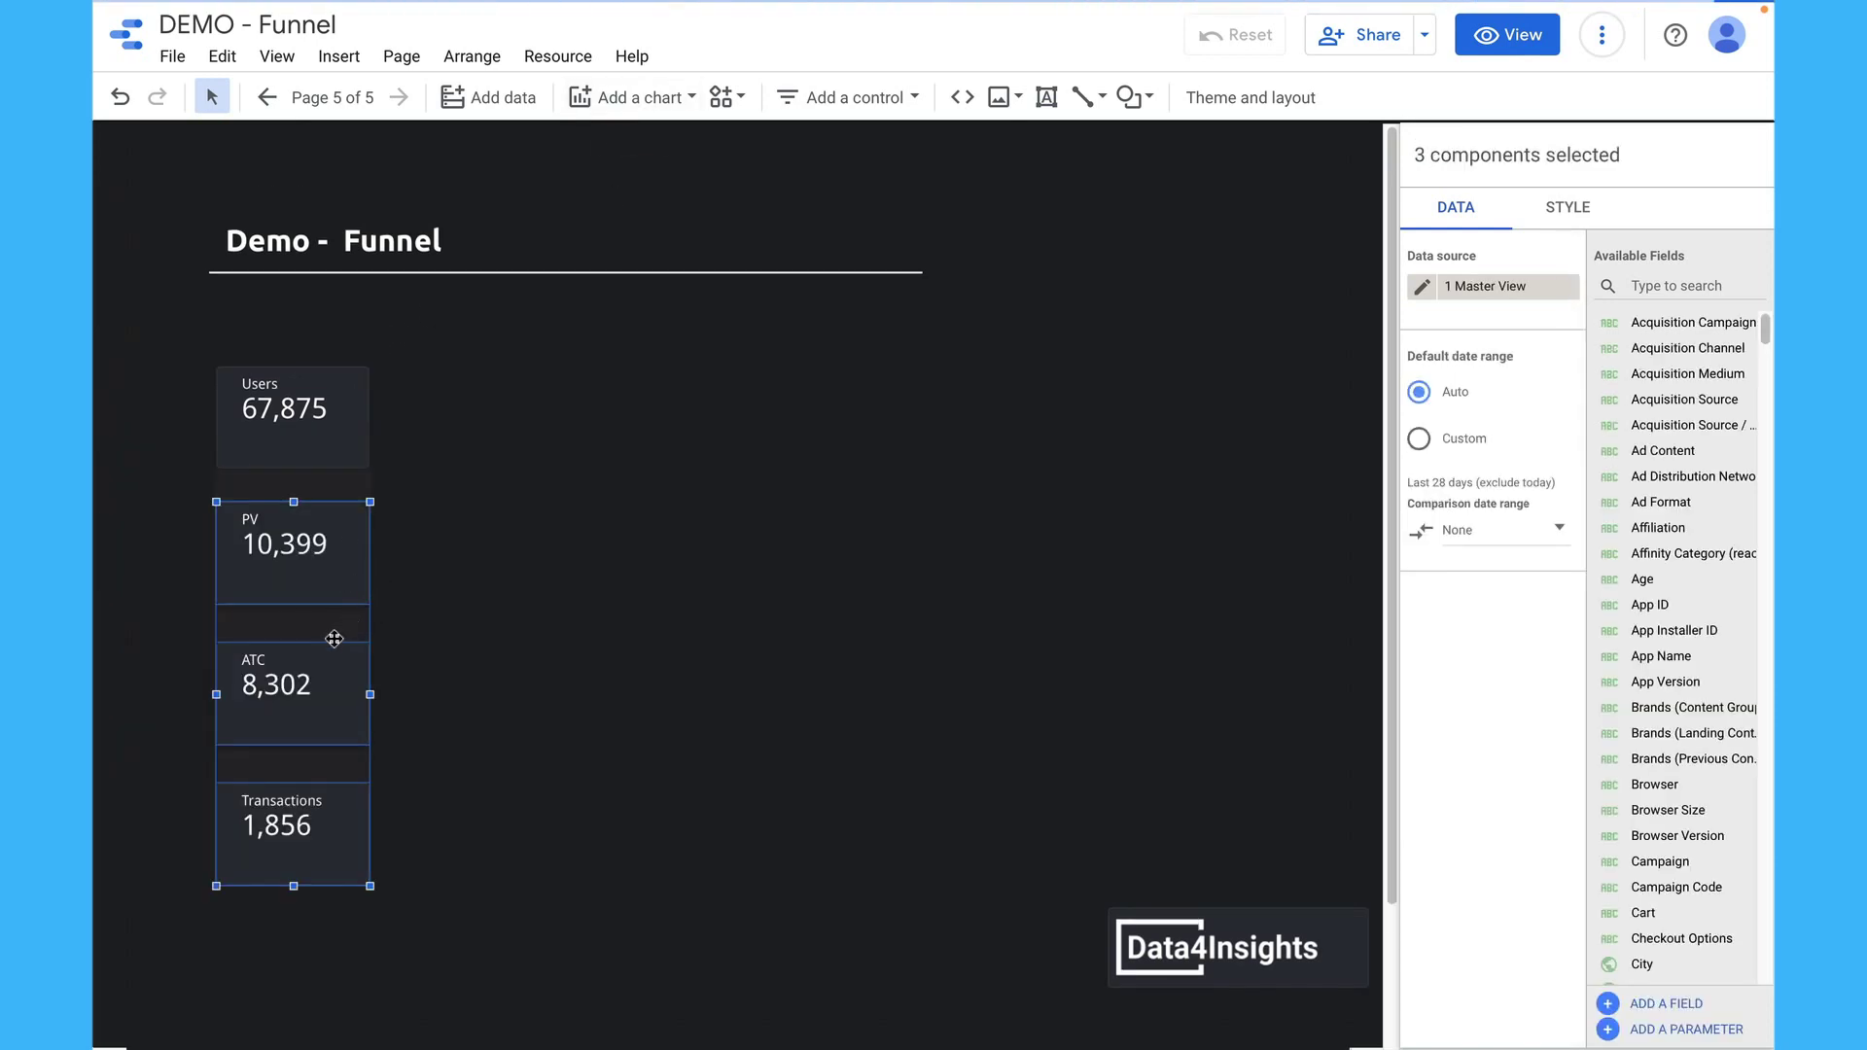
pyautogui.click(466, 785)
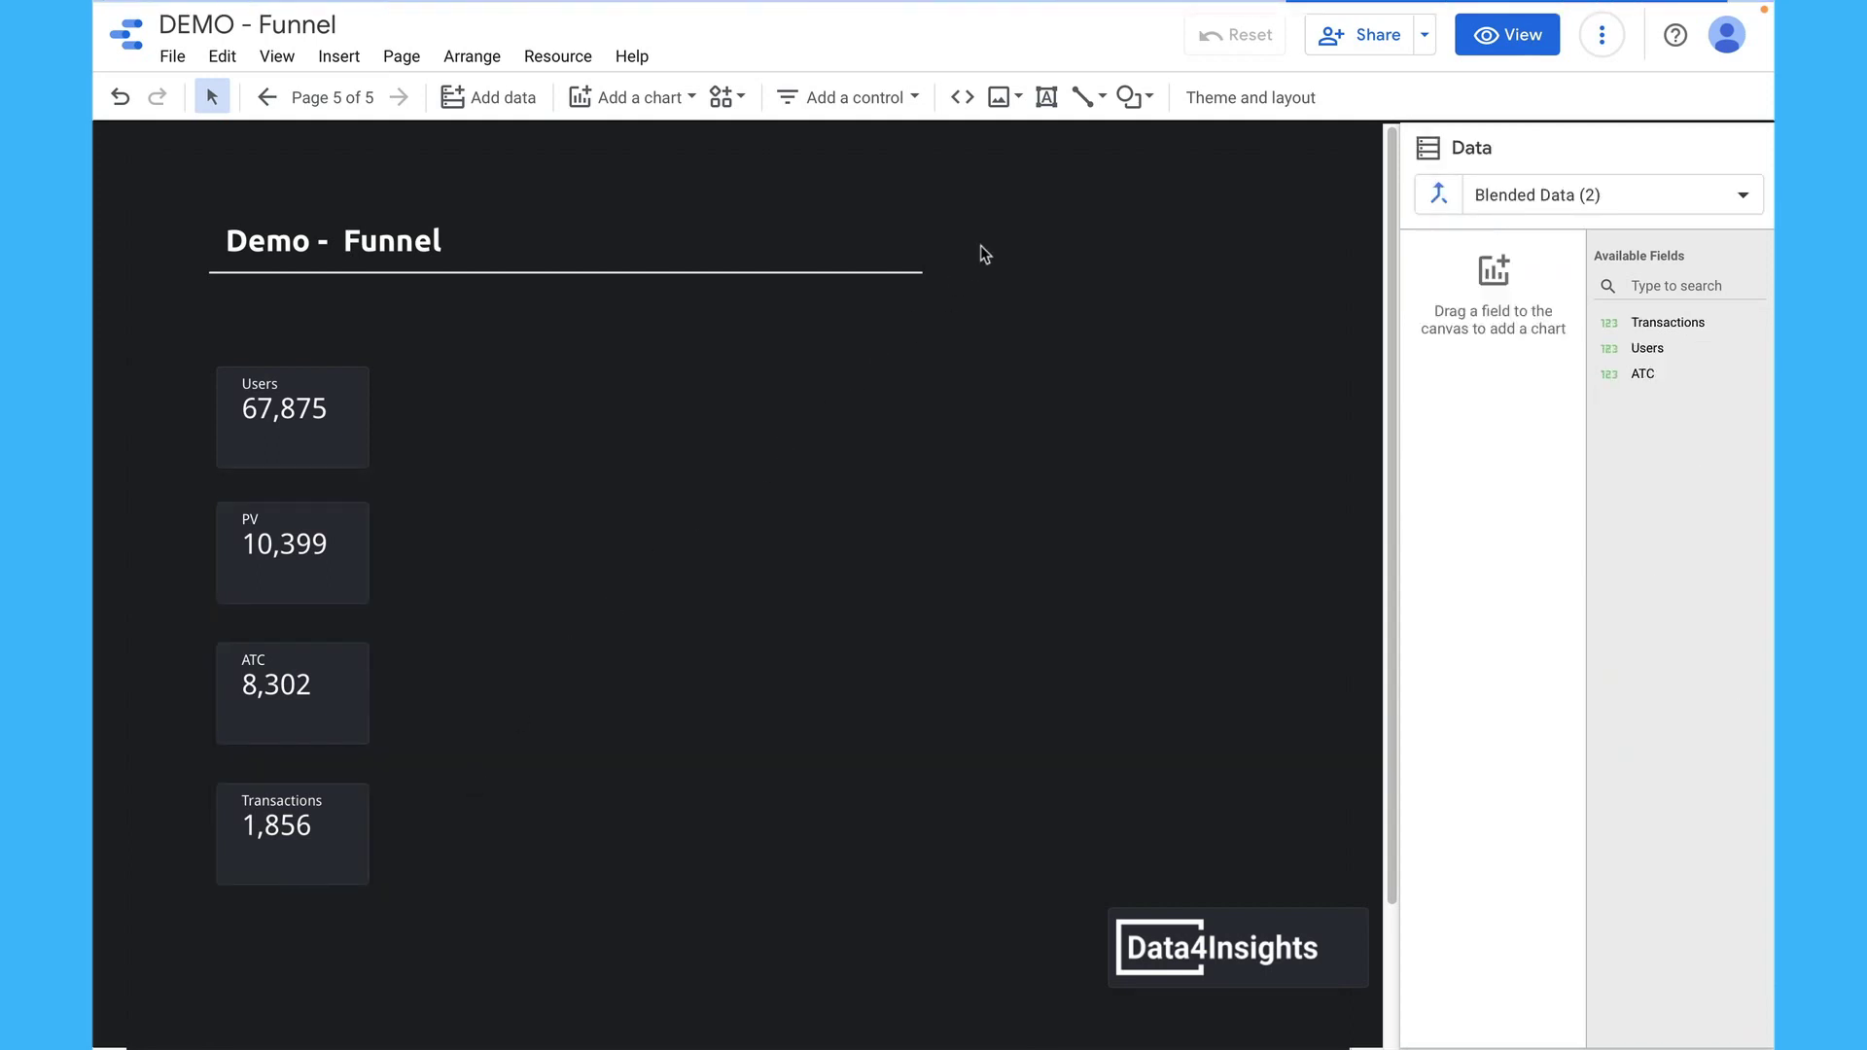
# Step: Draw a downward arrow below the Users scorecard and duplicate it with Ctrl+D
pyautogui.click(1081, 97)
pyautogui.moveTo(433, 376); pyautogui.dragTo(434, 525)
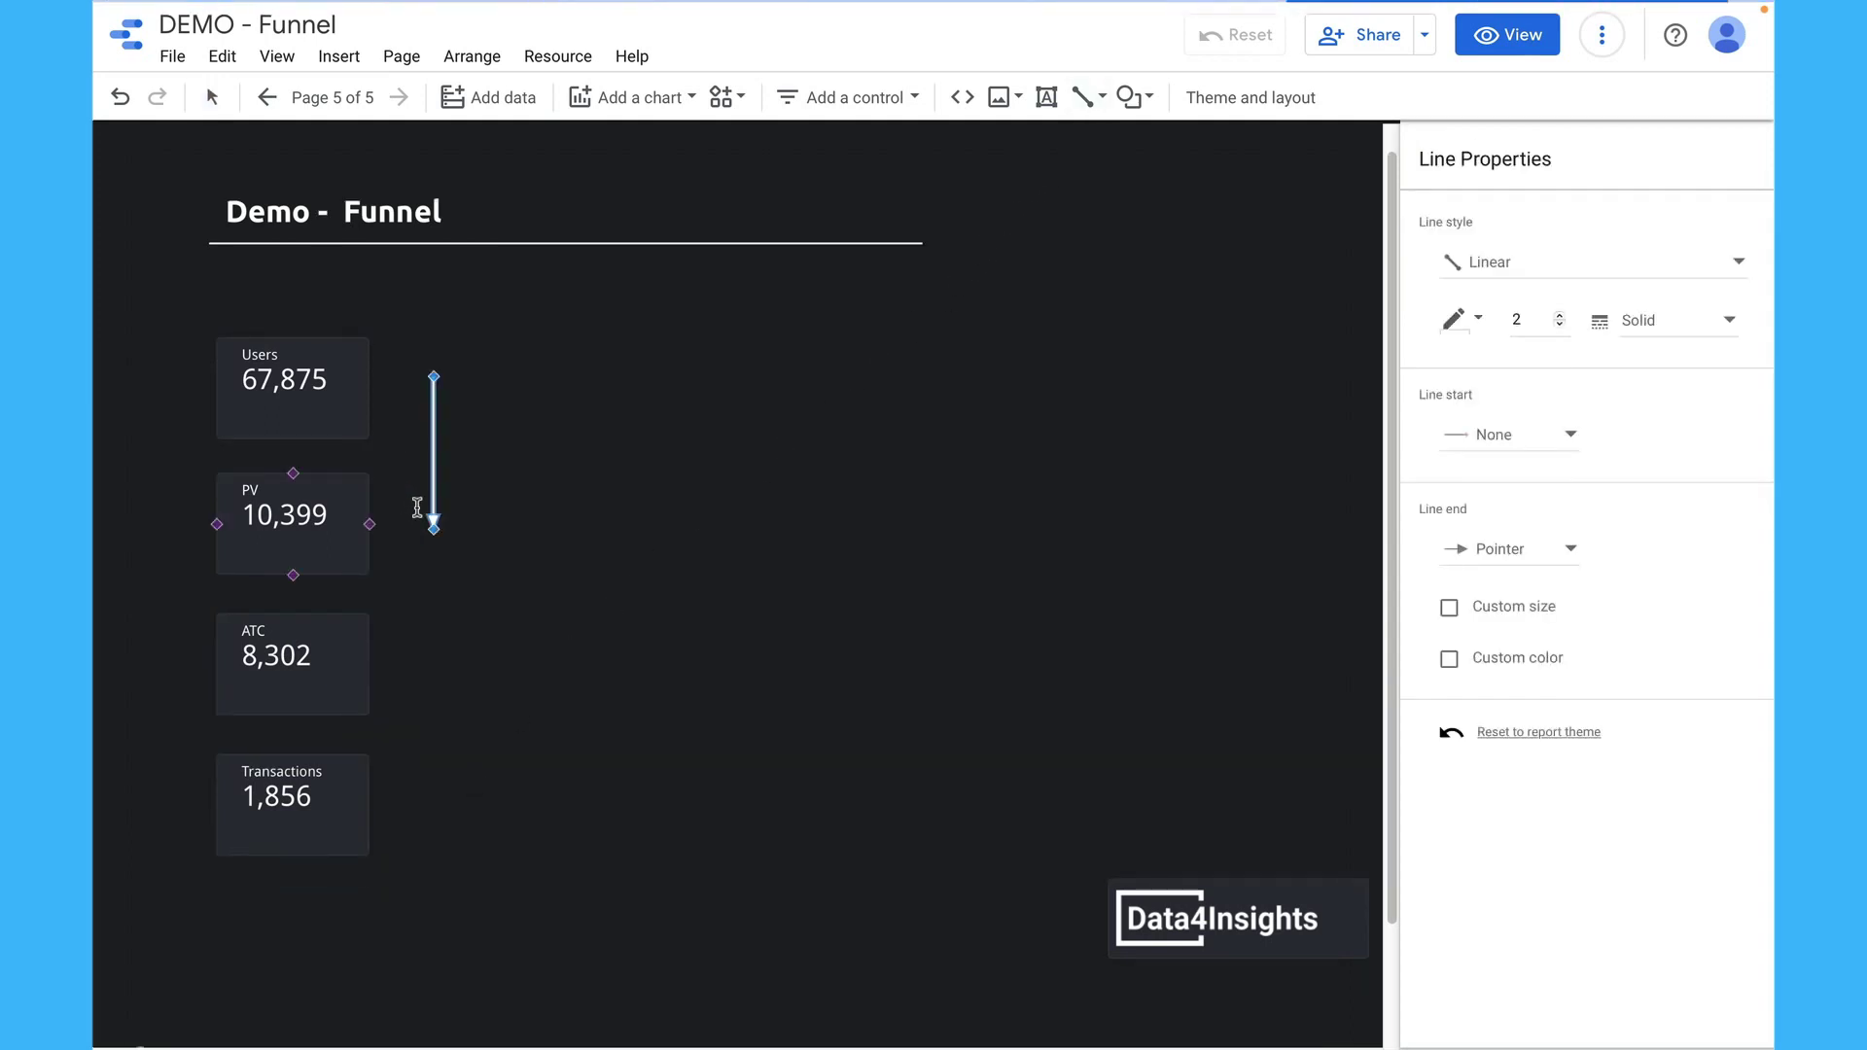
pyautogui.hotkey('ctrl', 'd')
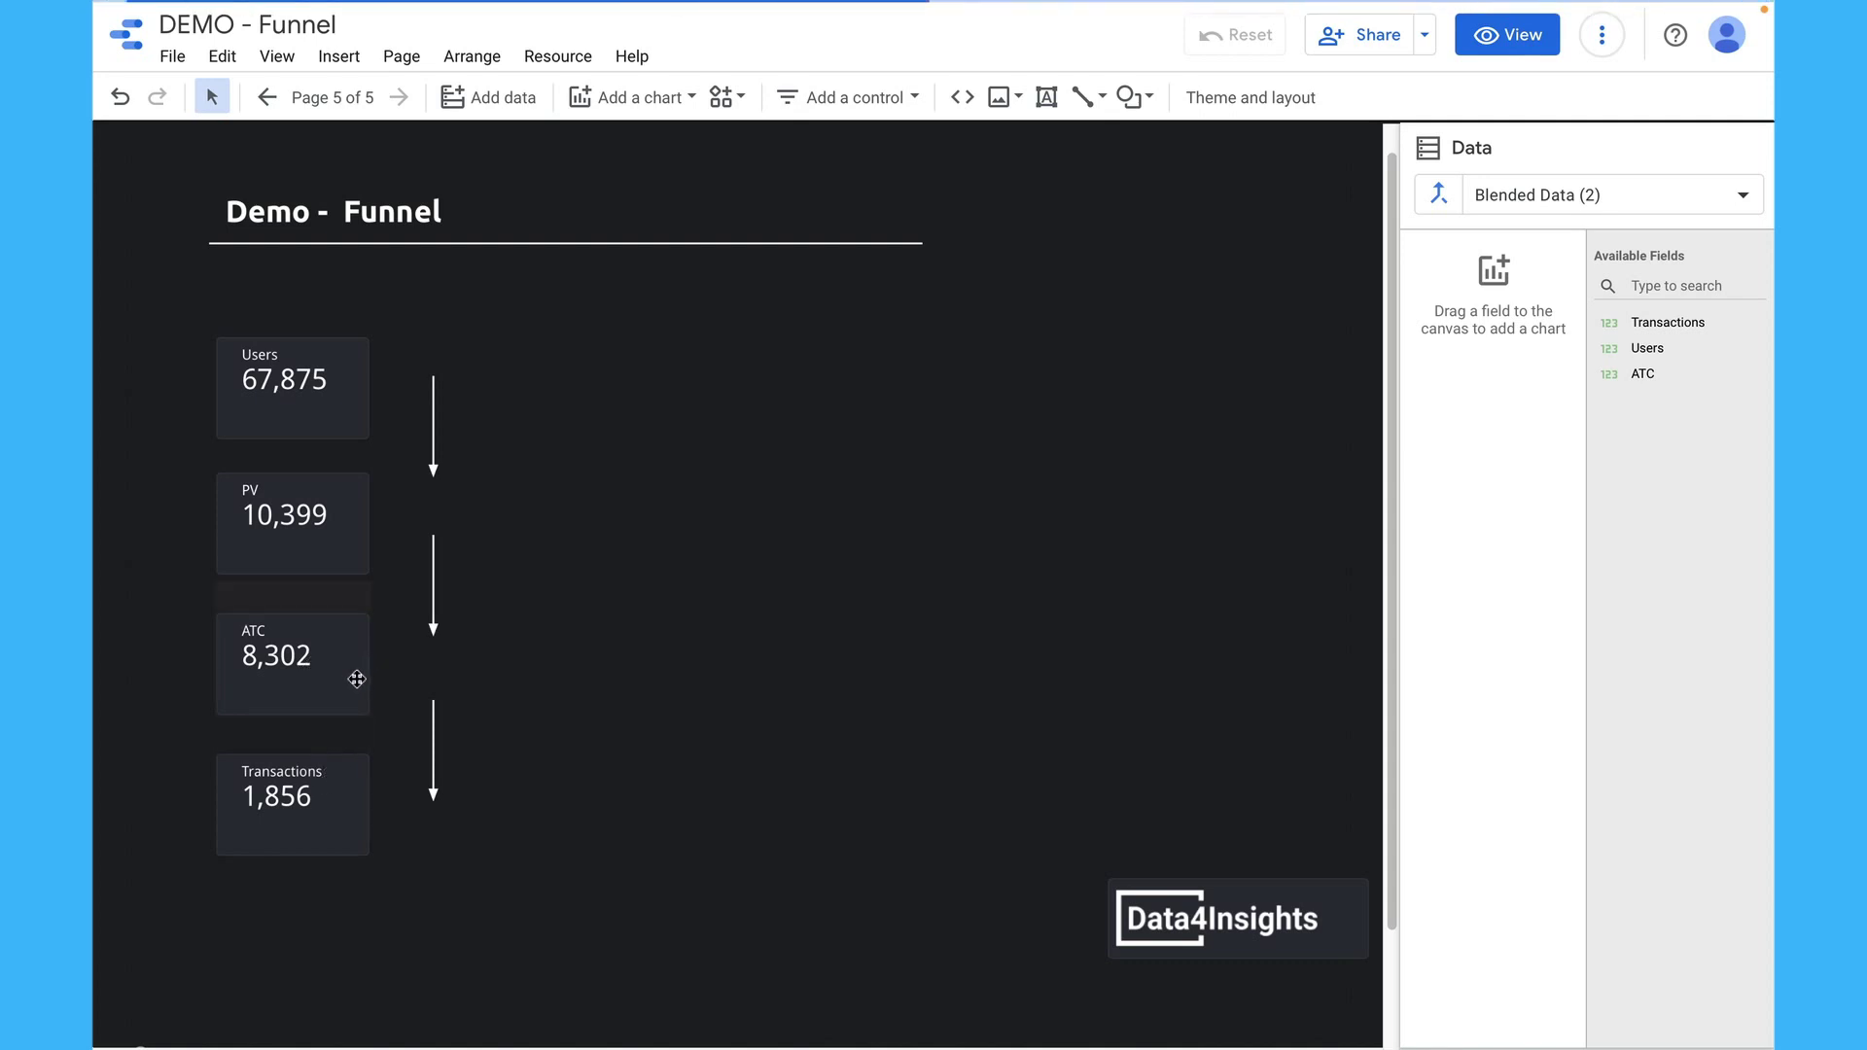
pyautogui.click(326, 774)
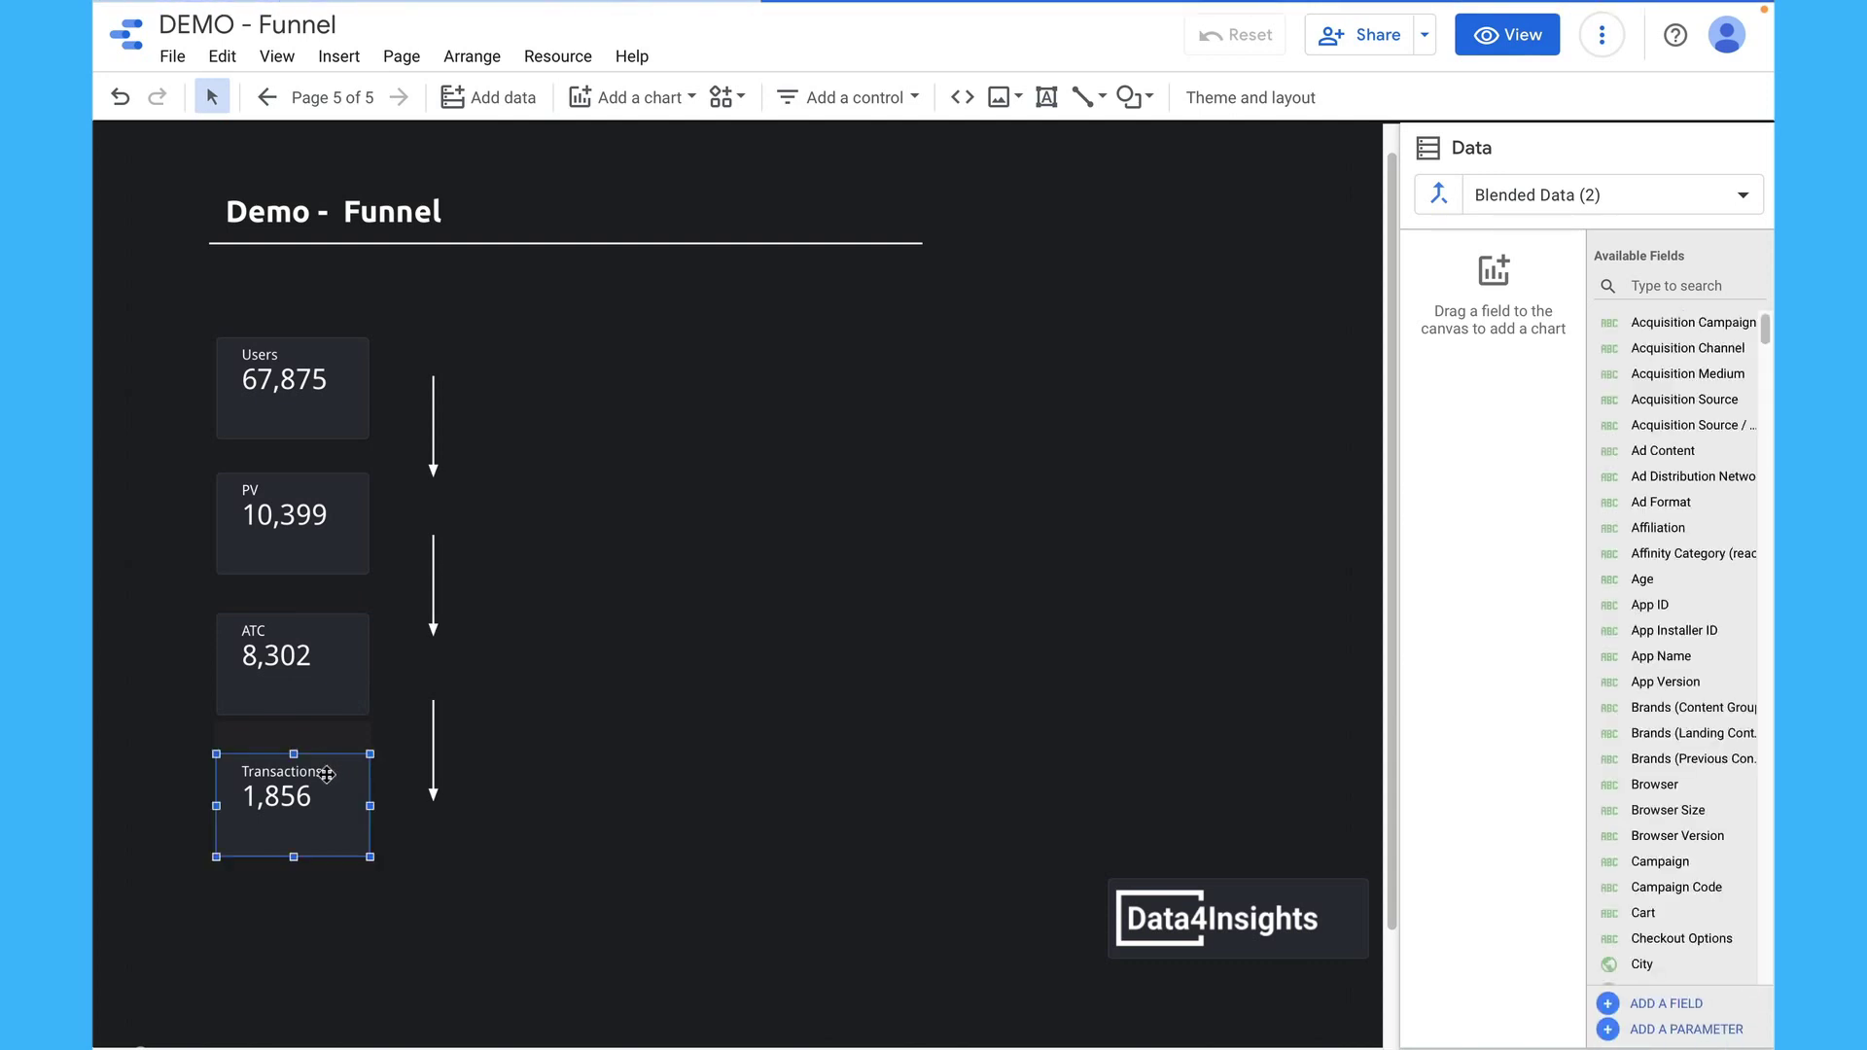
# Step: Blend ATC and Transactions into a scorecard using SUM(Transactions)/SUM(ATC) as a percent
pyautogui.keyDown('shift'); pyautogui.click(347, 681); pyautogui.keyUp('shift')
pyautogui.rightClick(348, 682)
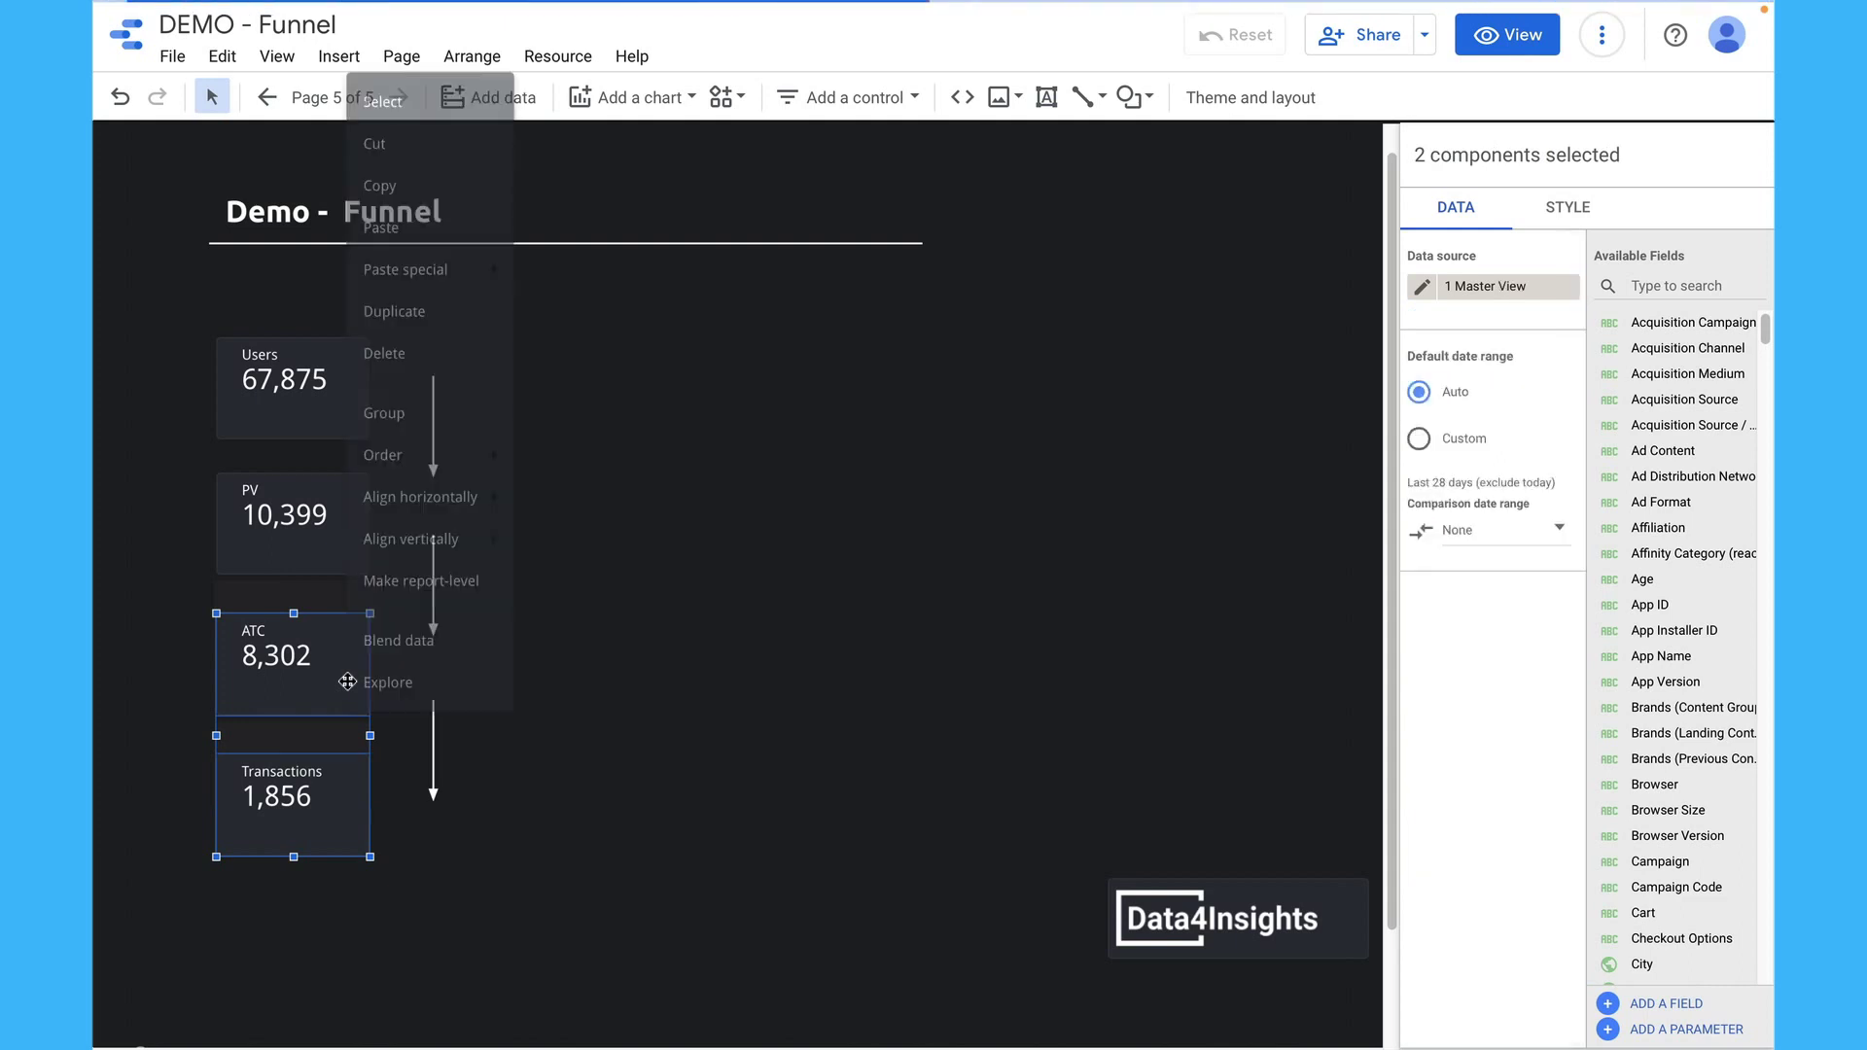
pyautogui.click(421, 633)
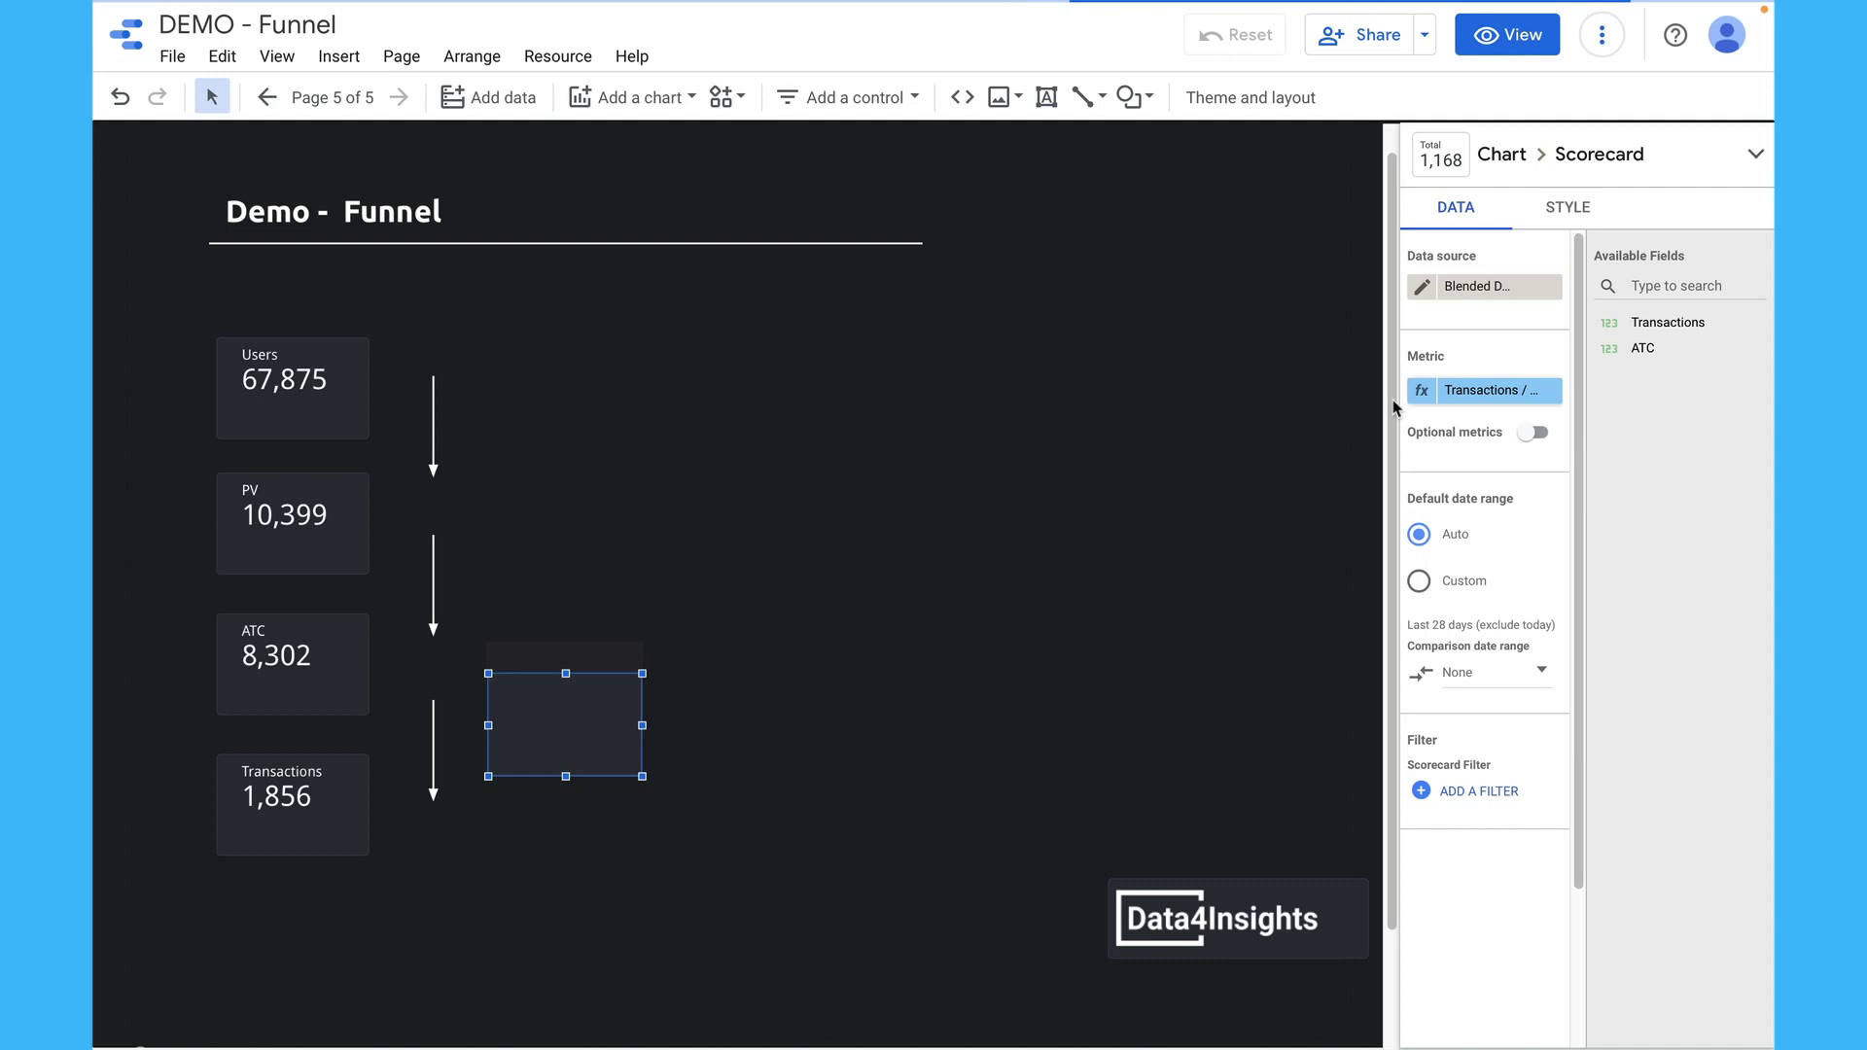
pyautogui.click(1421, 389)
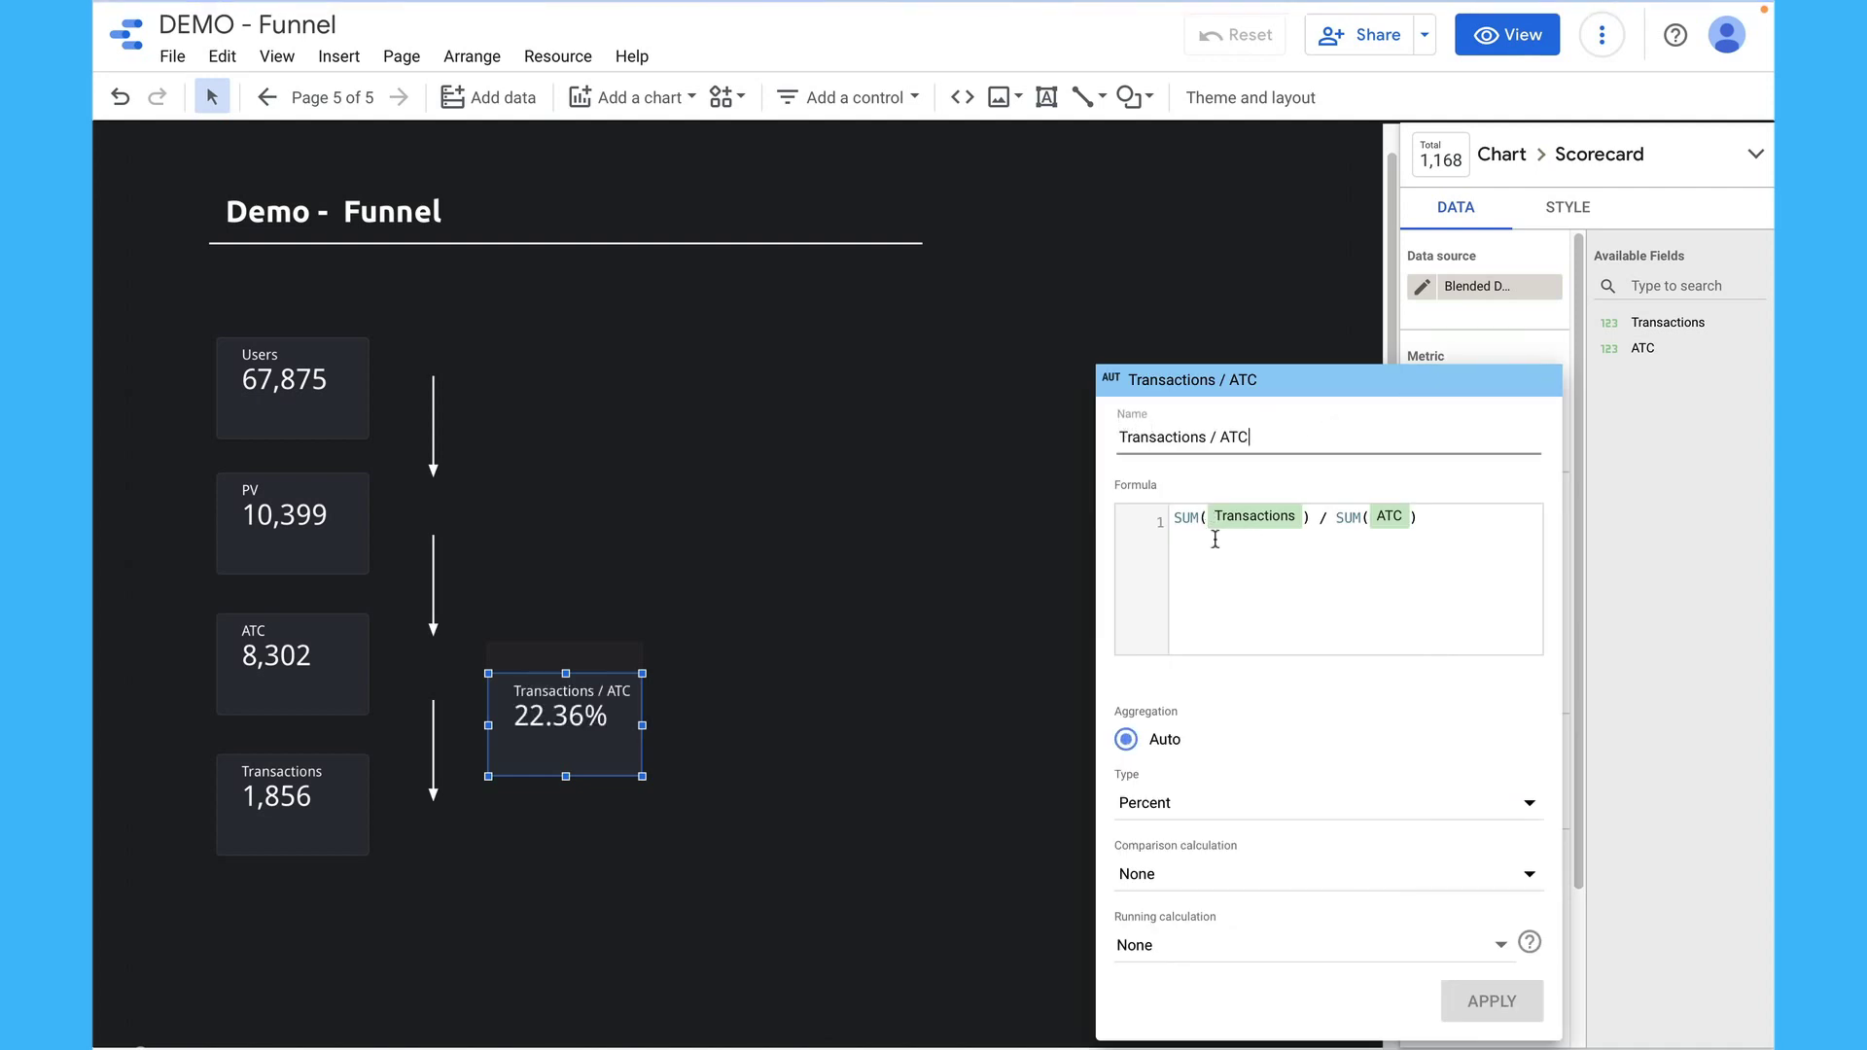
pyautogui.click(915, 659)
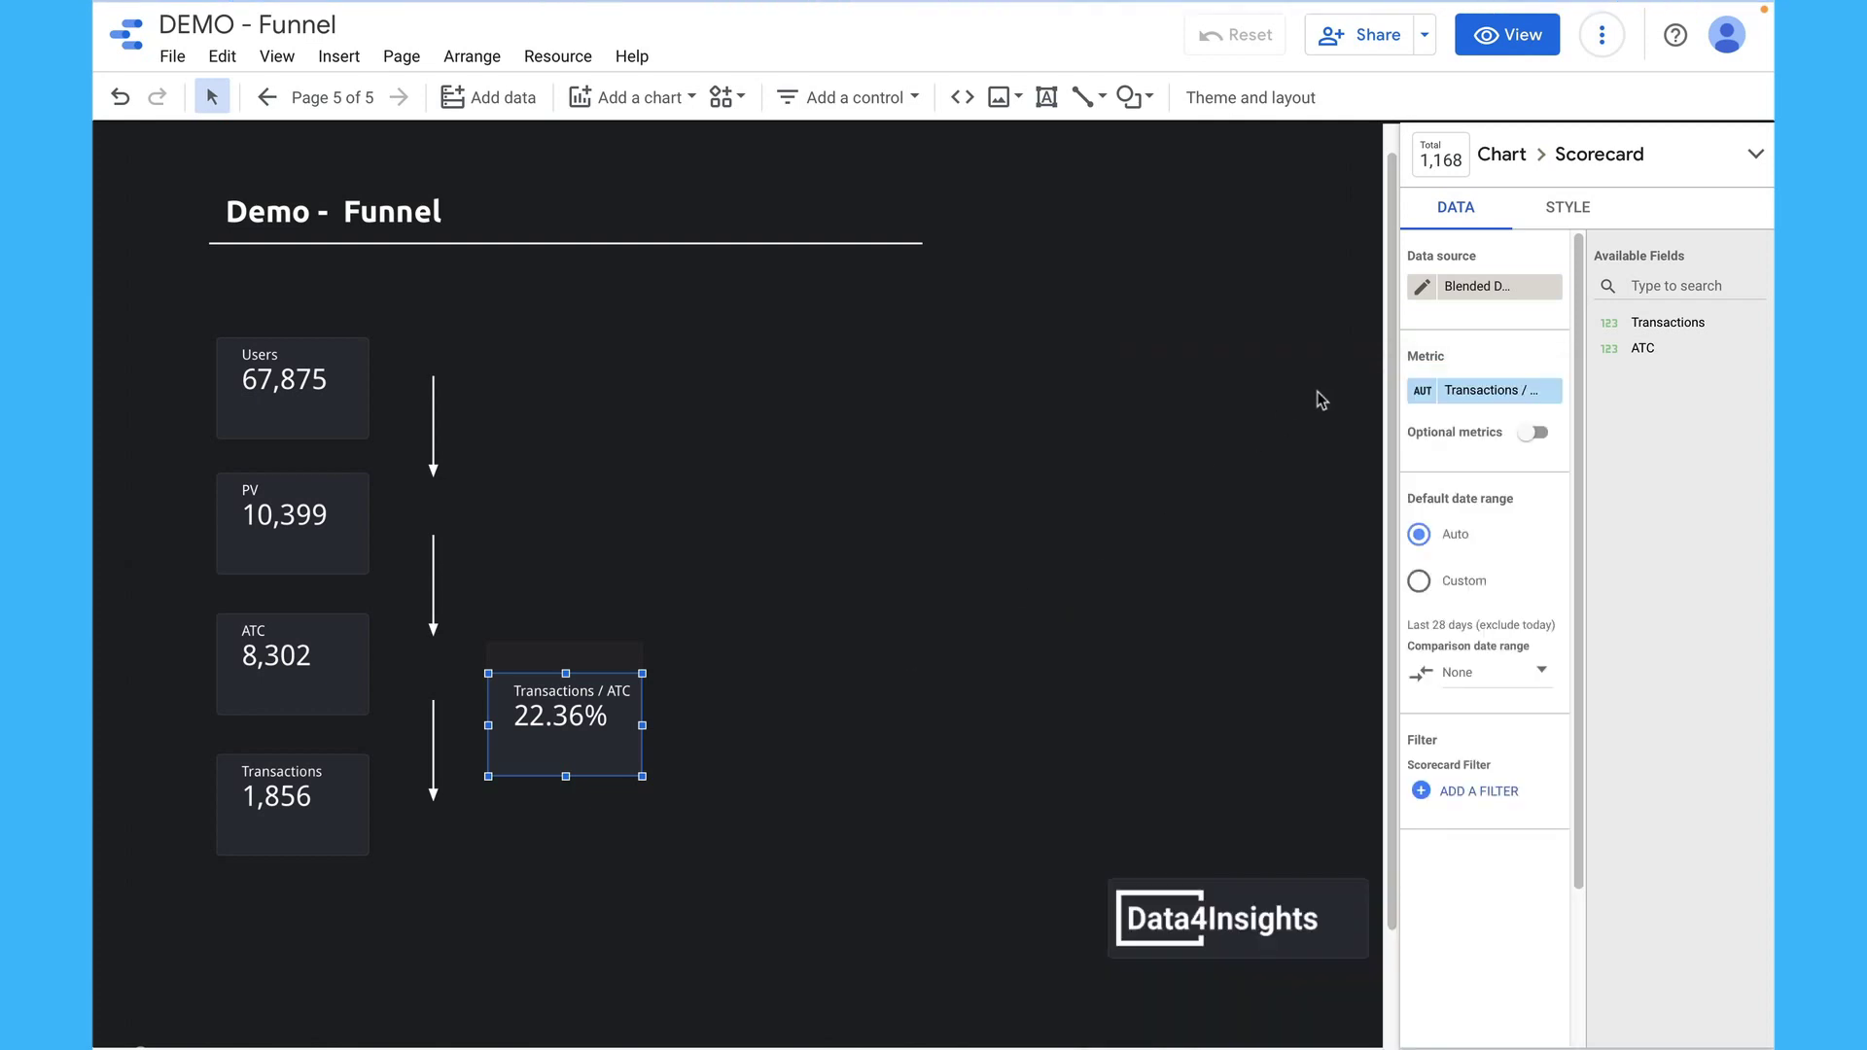
# Step: Round the conversion scorecard to 0 decimal places and hide its metric name
pyautogui.click(1551, 215)
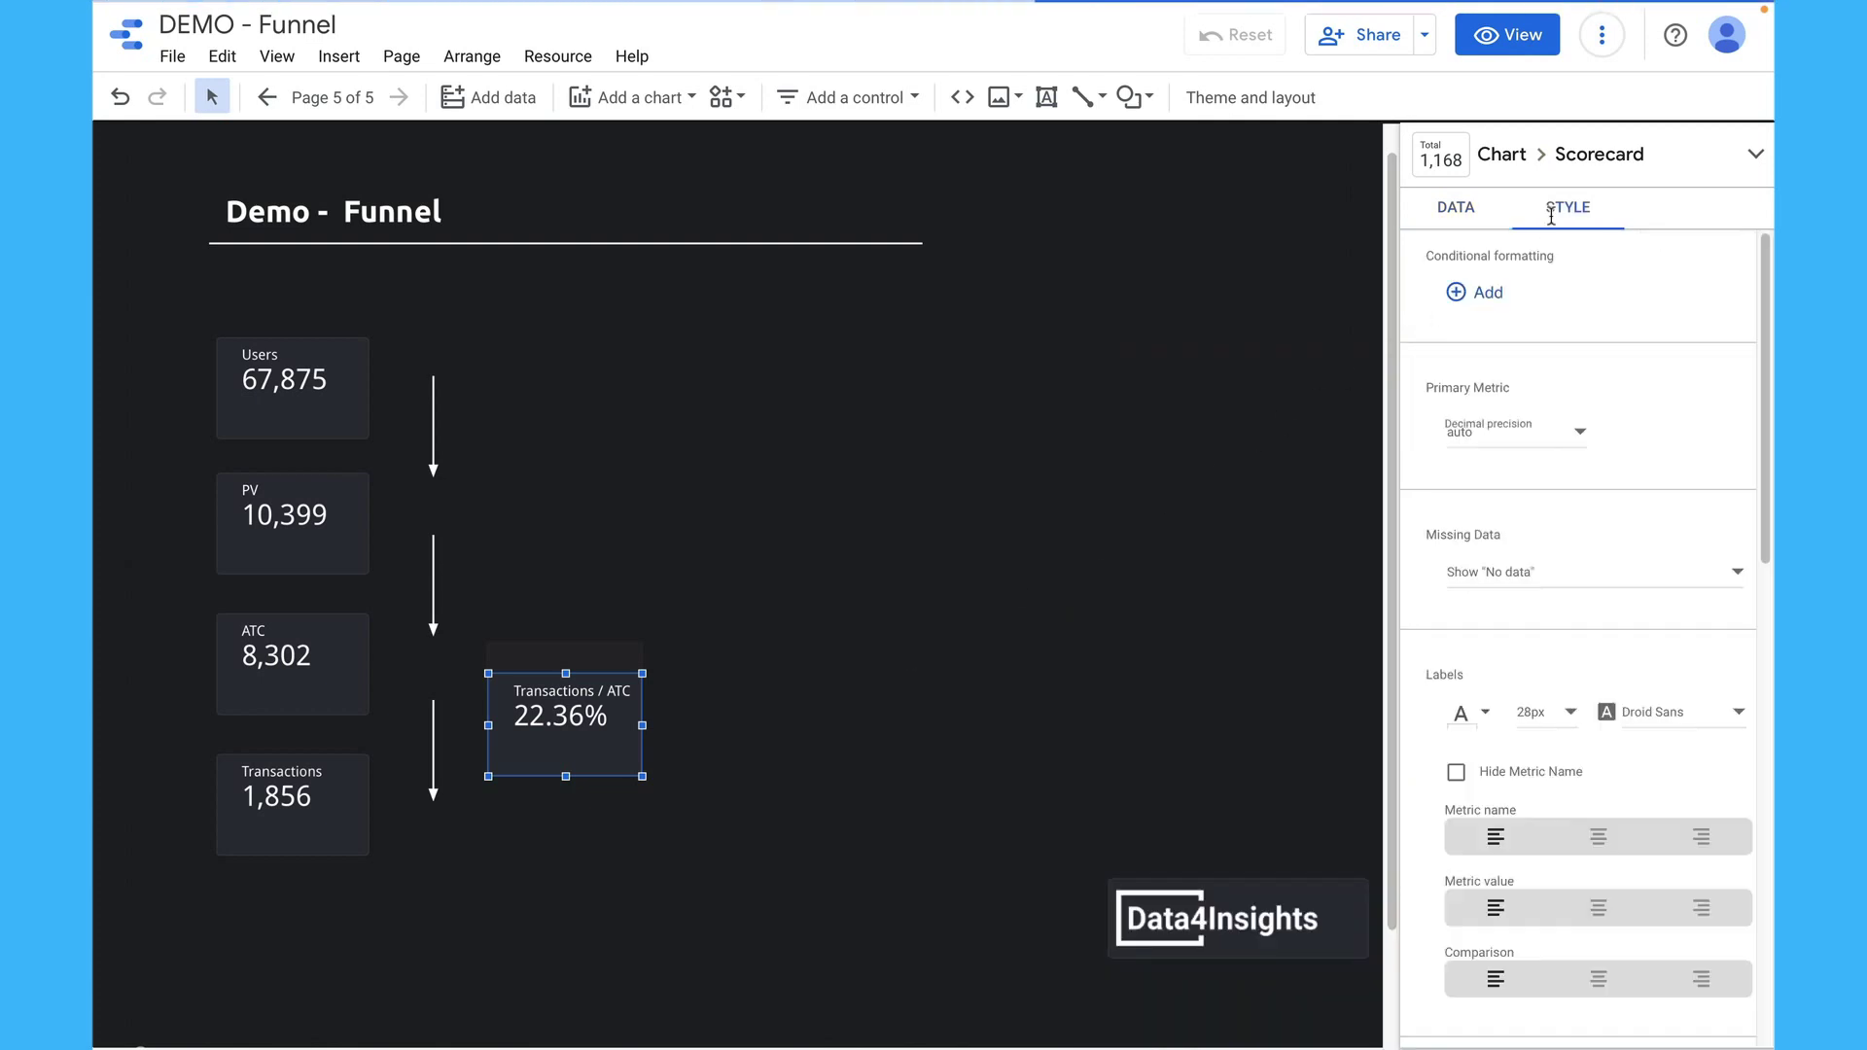
pyautogui.click(1467, 435)
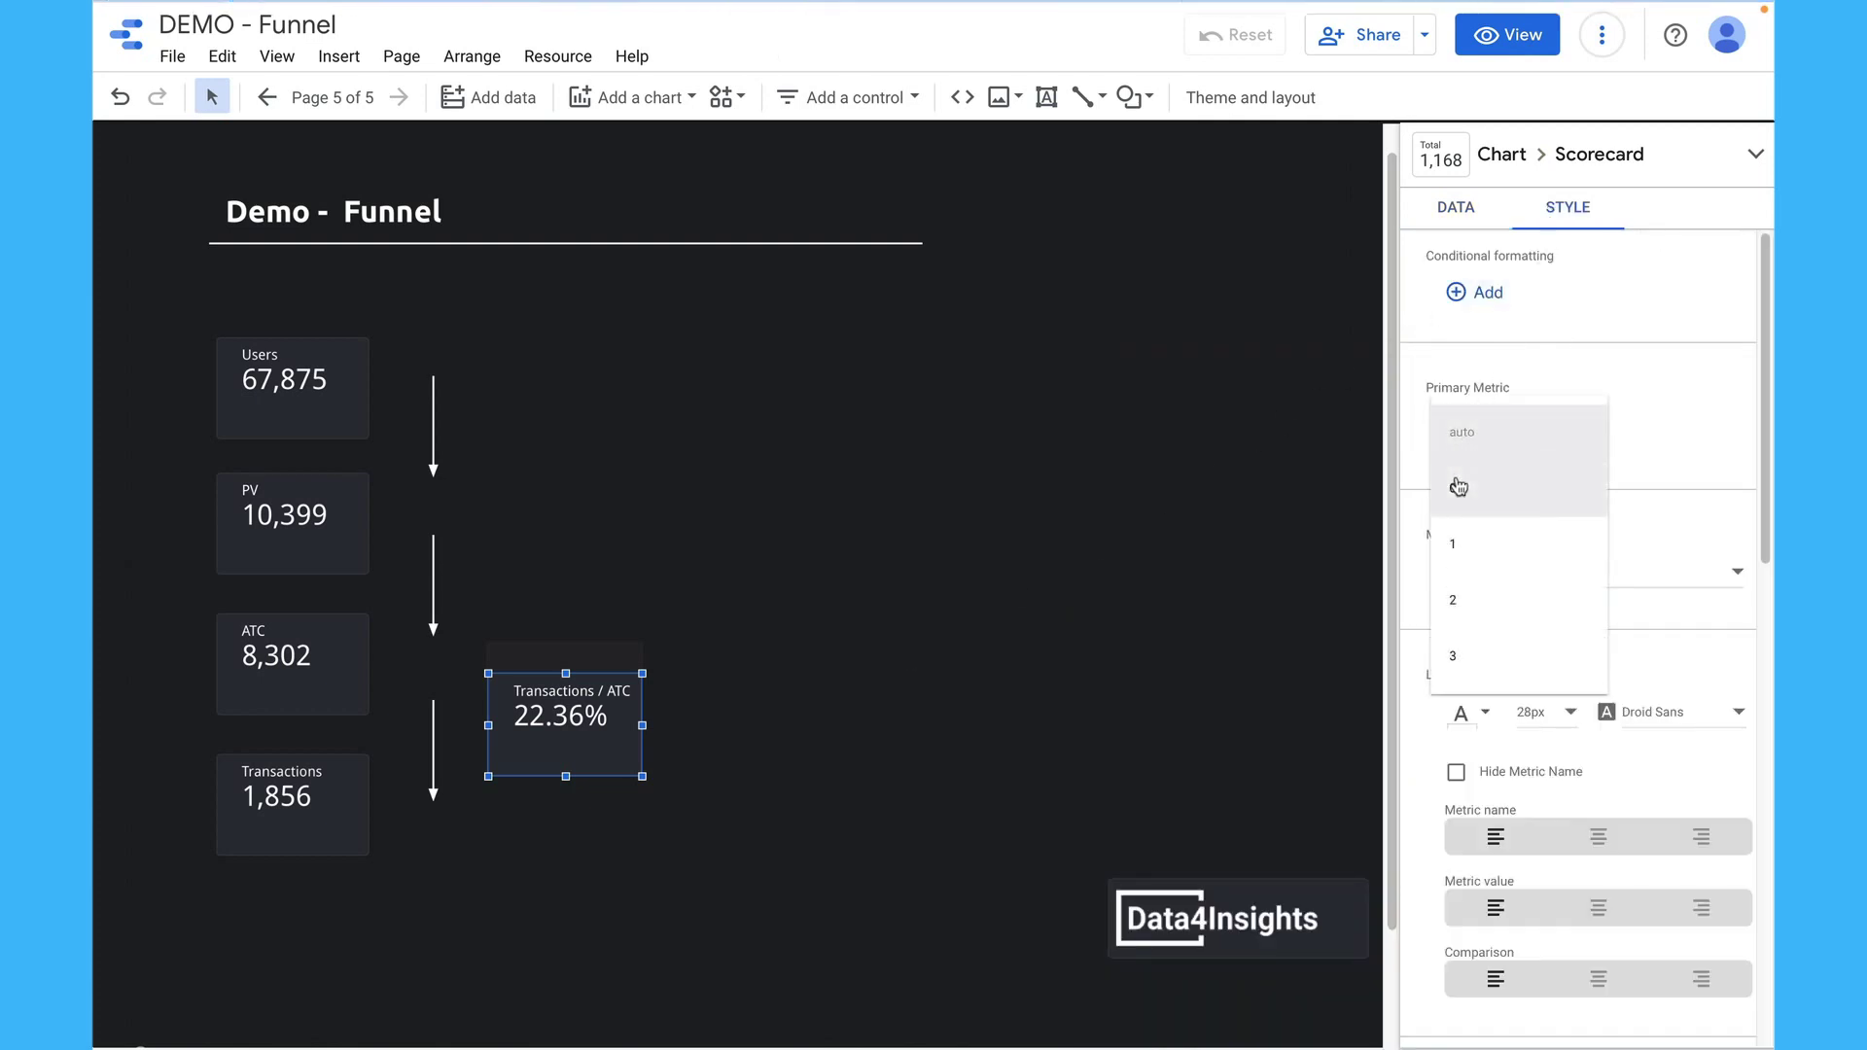
pyautogui.click(1458, 486)
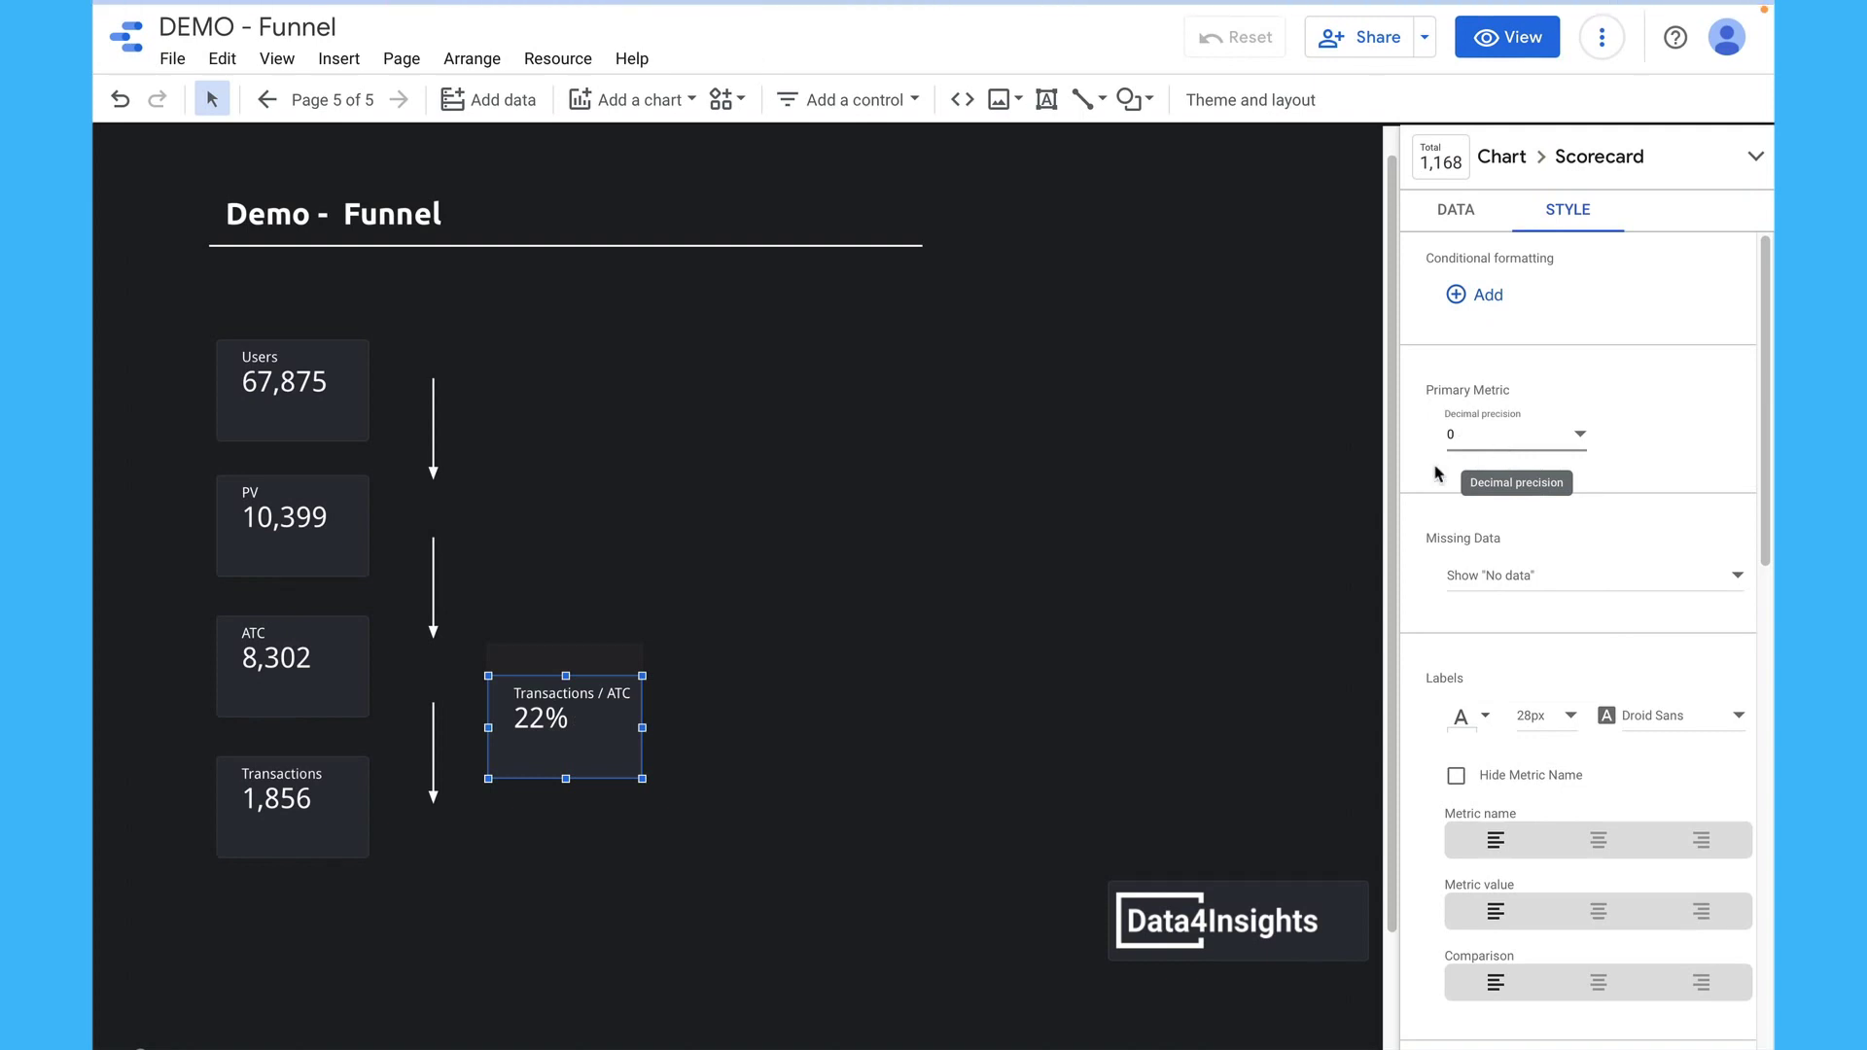
pyautogui.click(1456, 774)
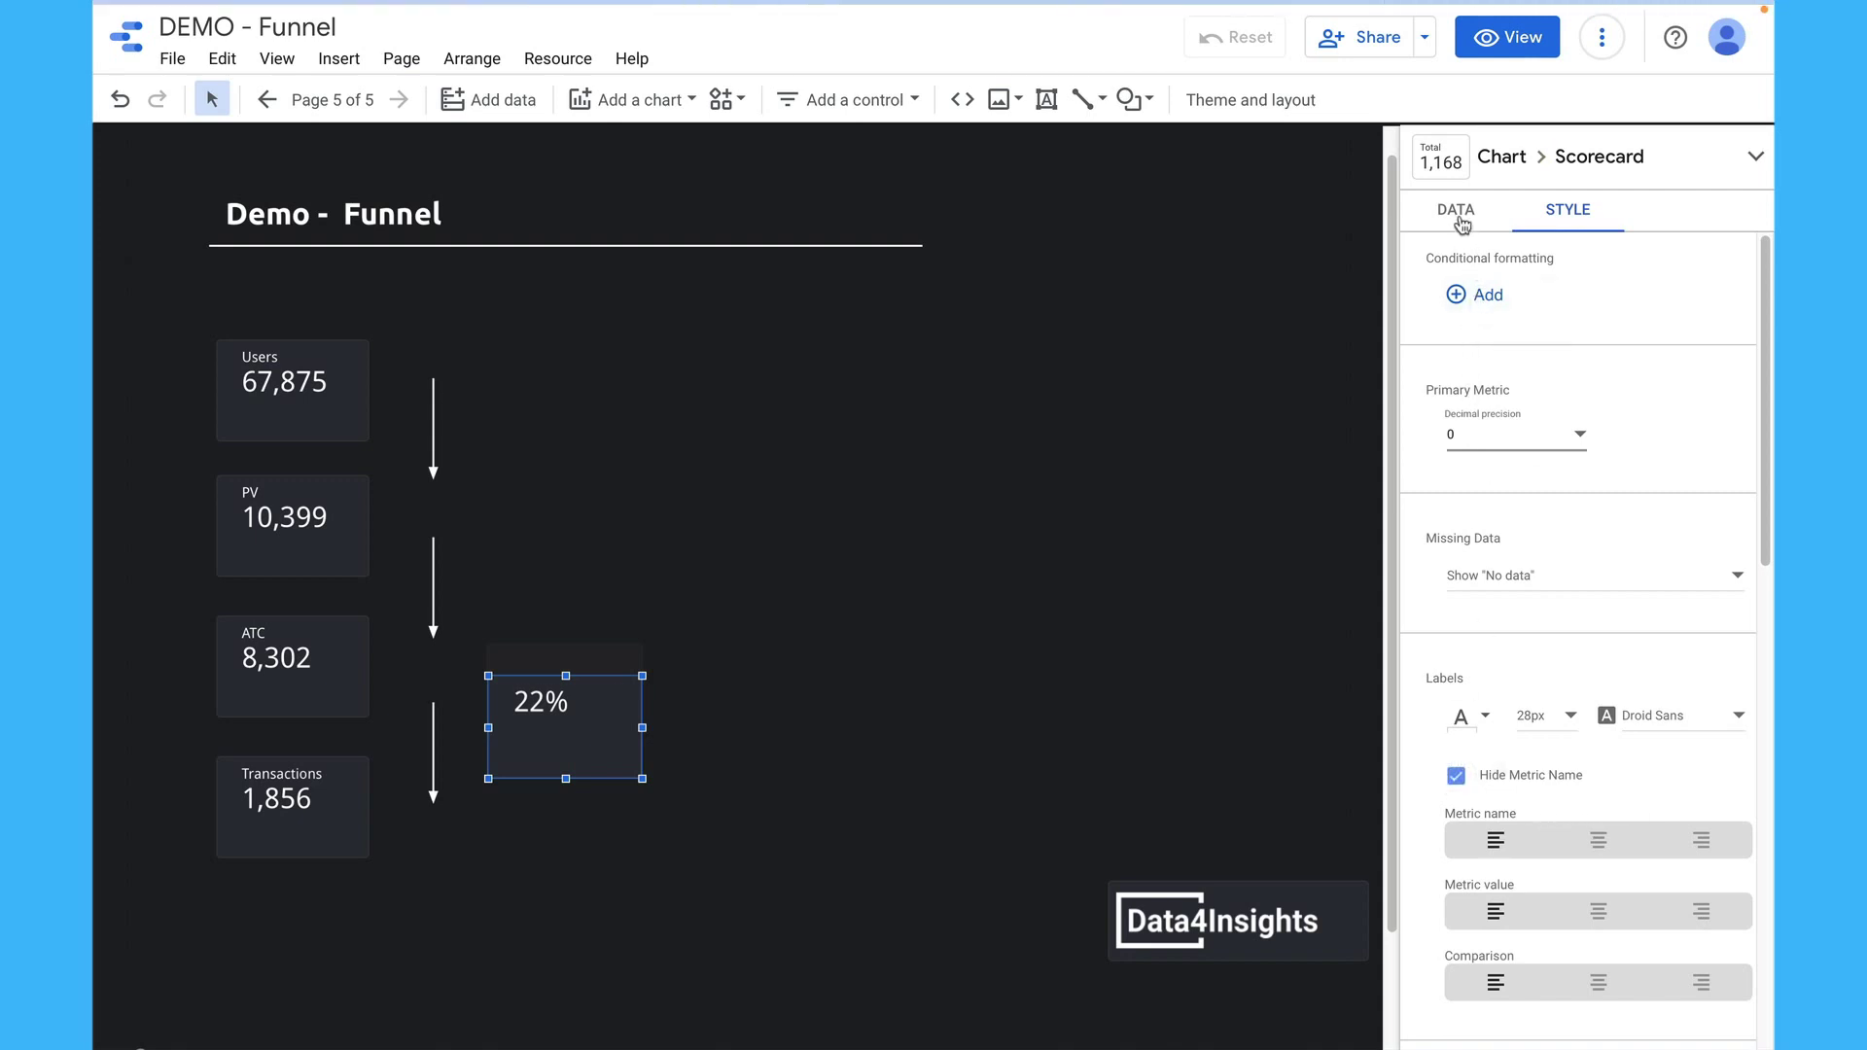
pyautogui.scroll(-3, 1551, 659)
# Step: Give the 22% a transparent background and 24px text, placed beside the last arrow
pyautogui.click(1479, 747)
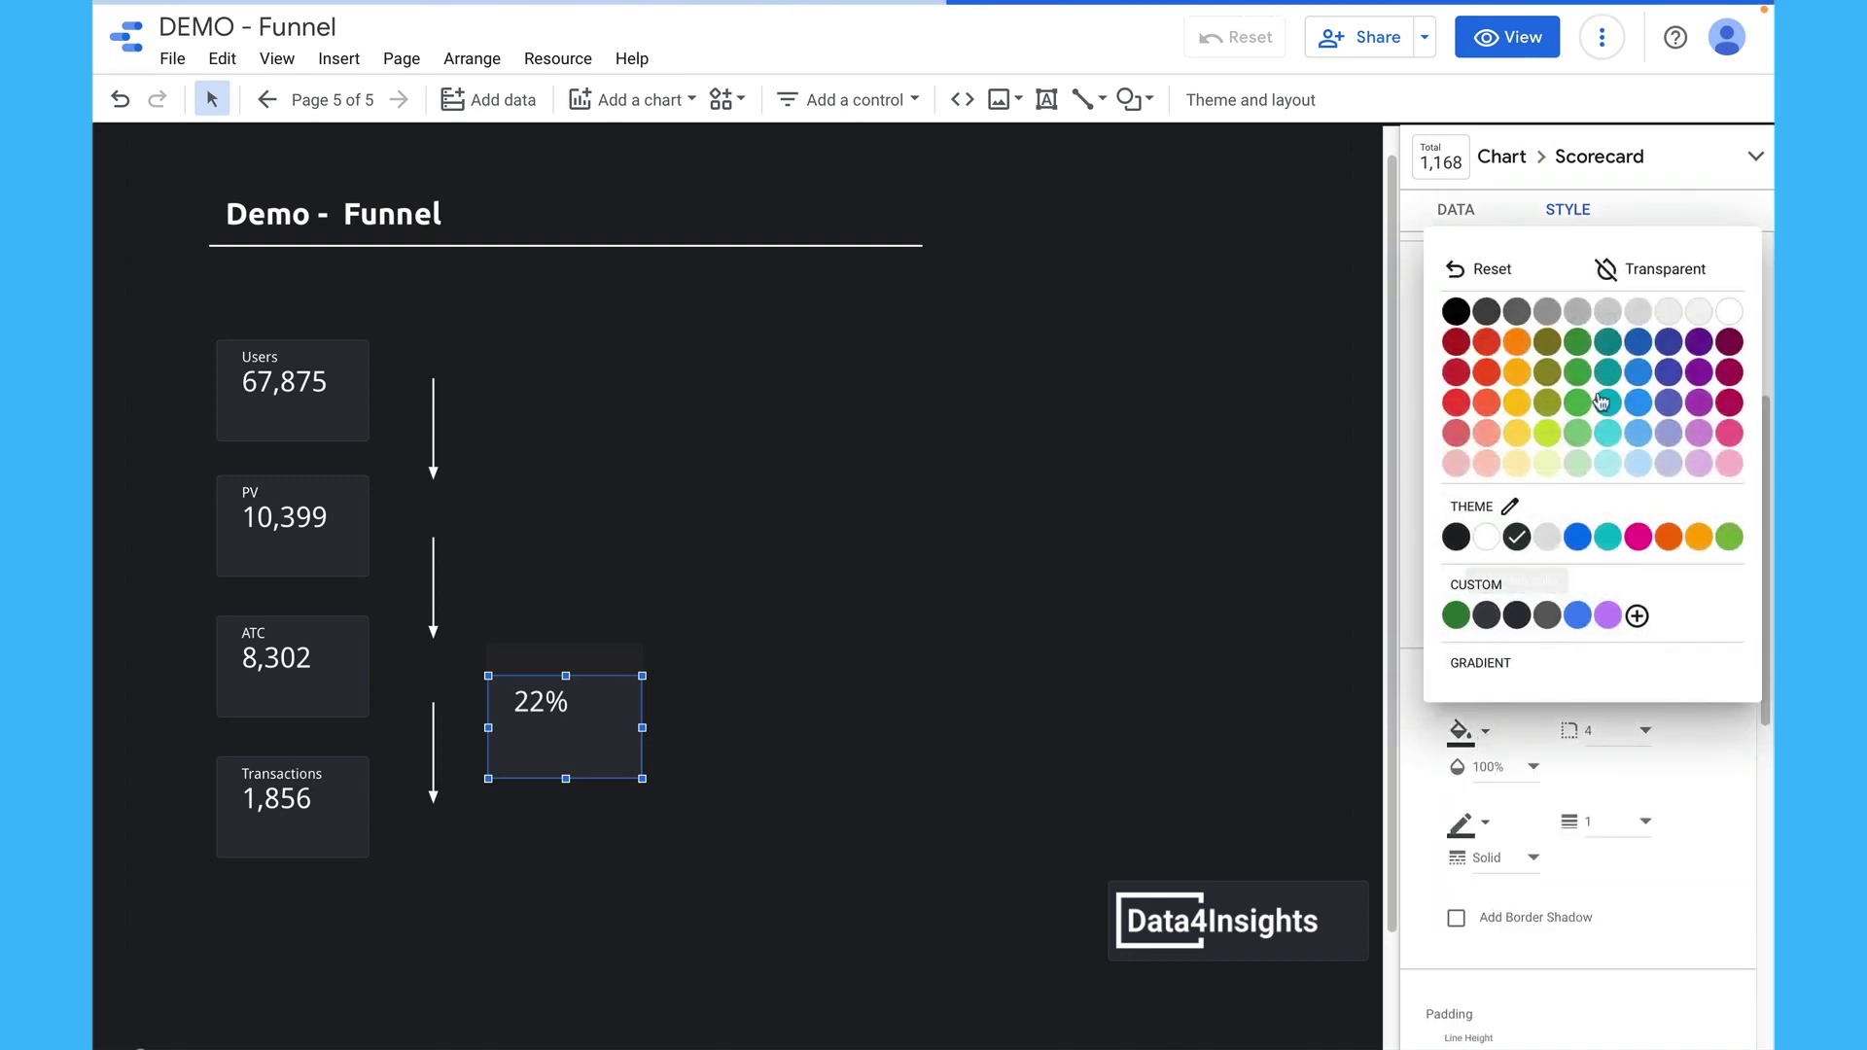
pyautogui.click(1679, 281)
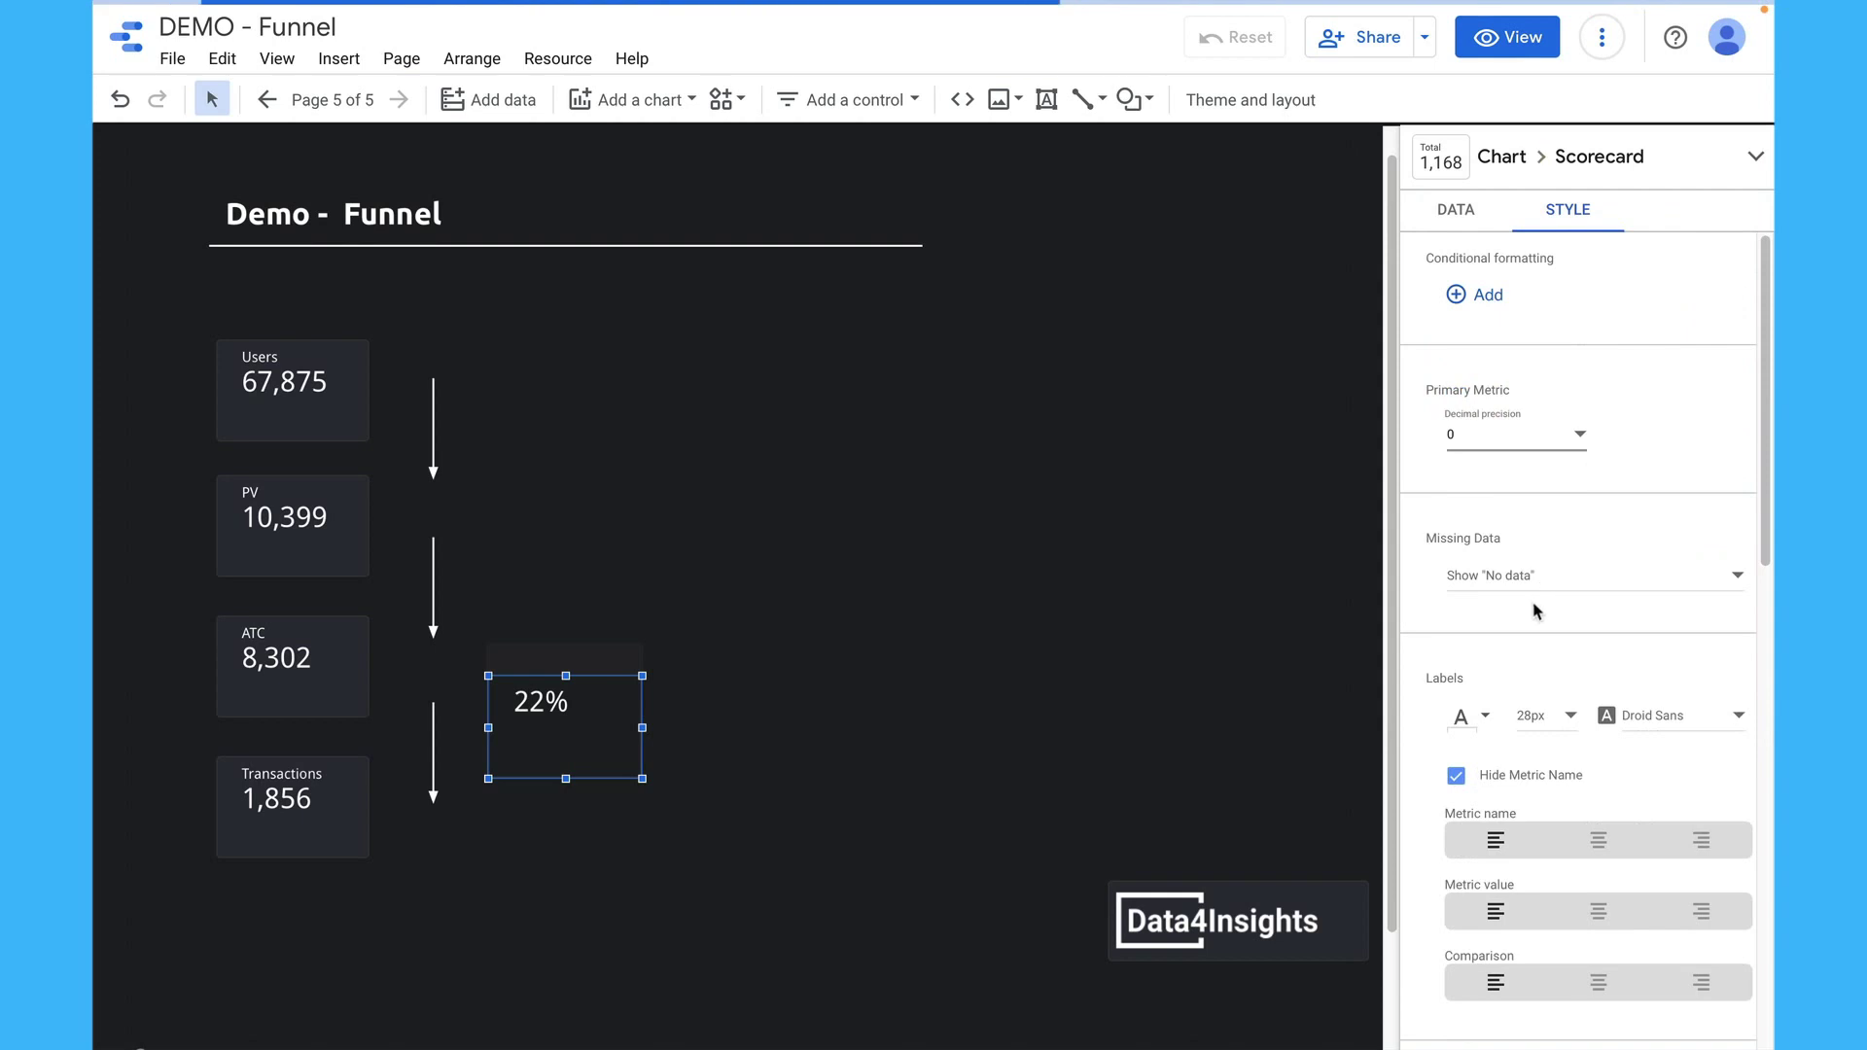
pyautogui.click(1533, 715)
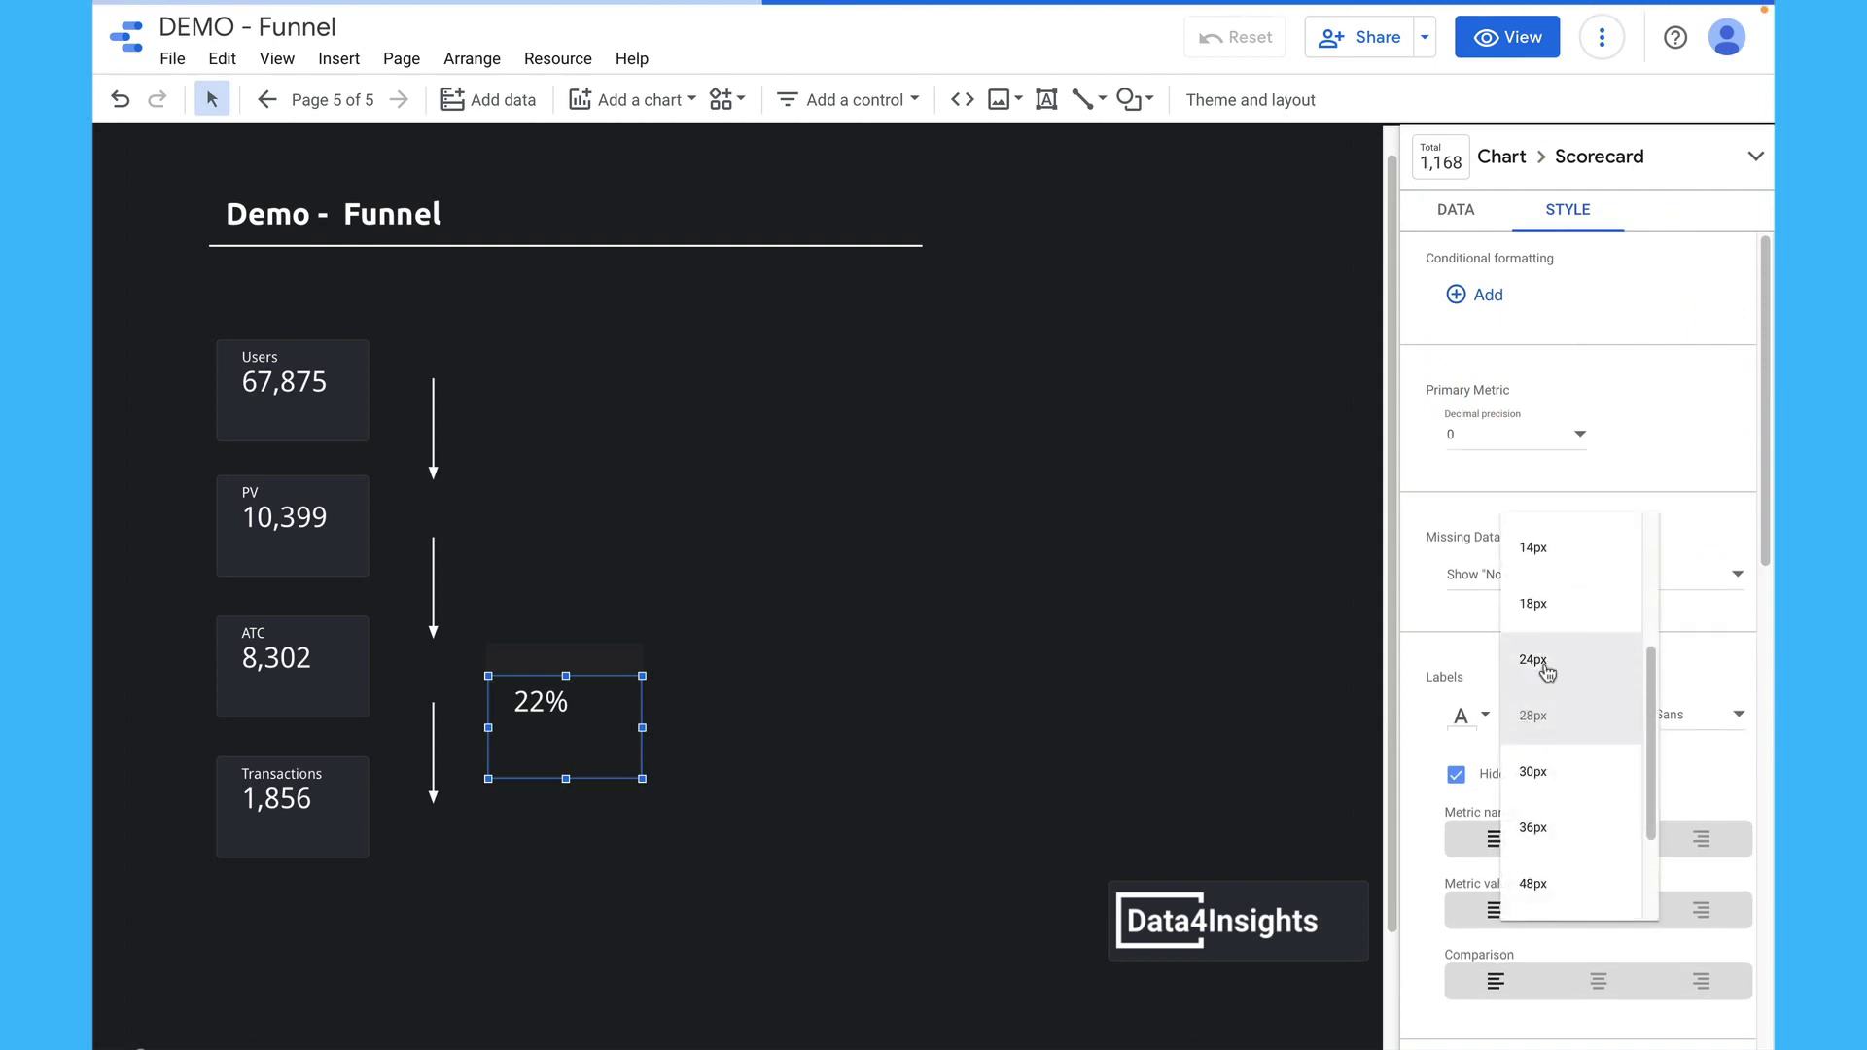
pyautogui.click(1541, 668)
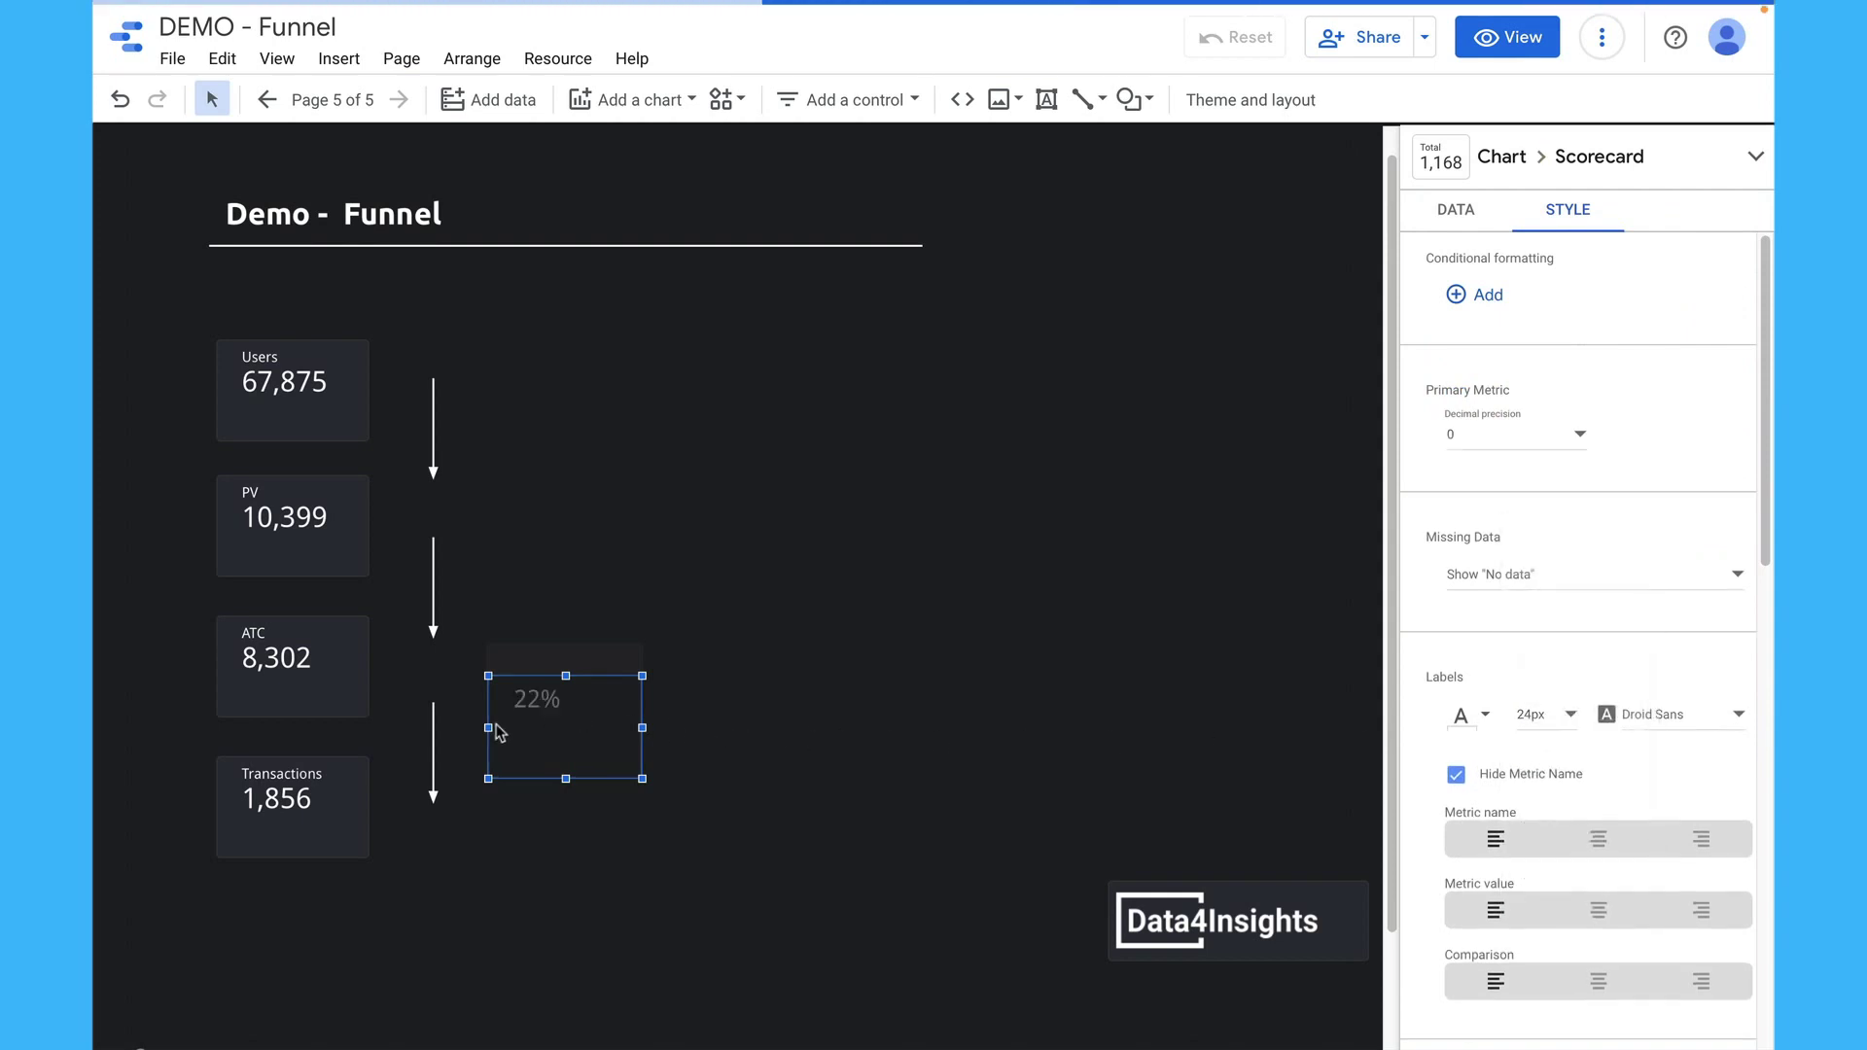
pyautogui.moveTo(578, 714); pyautogui.dragTo(405, 755)
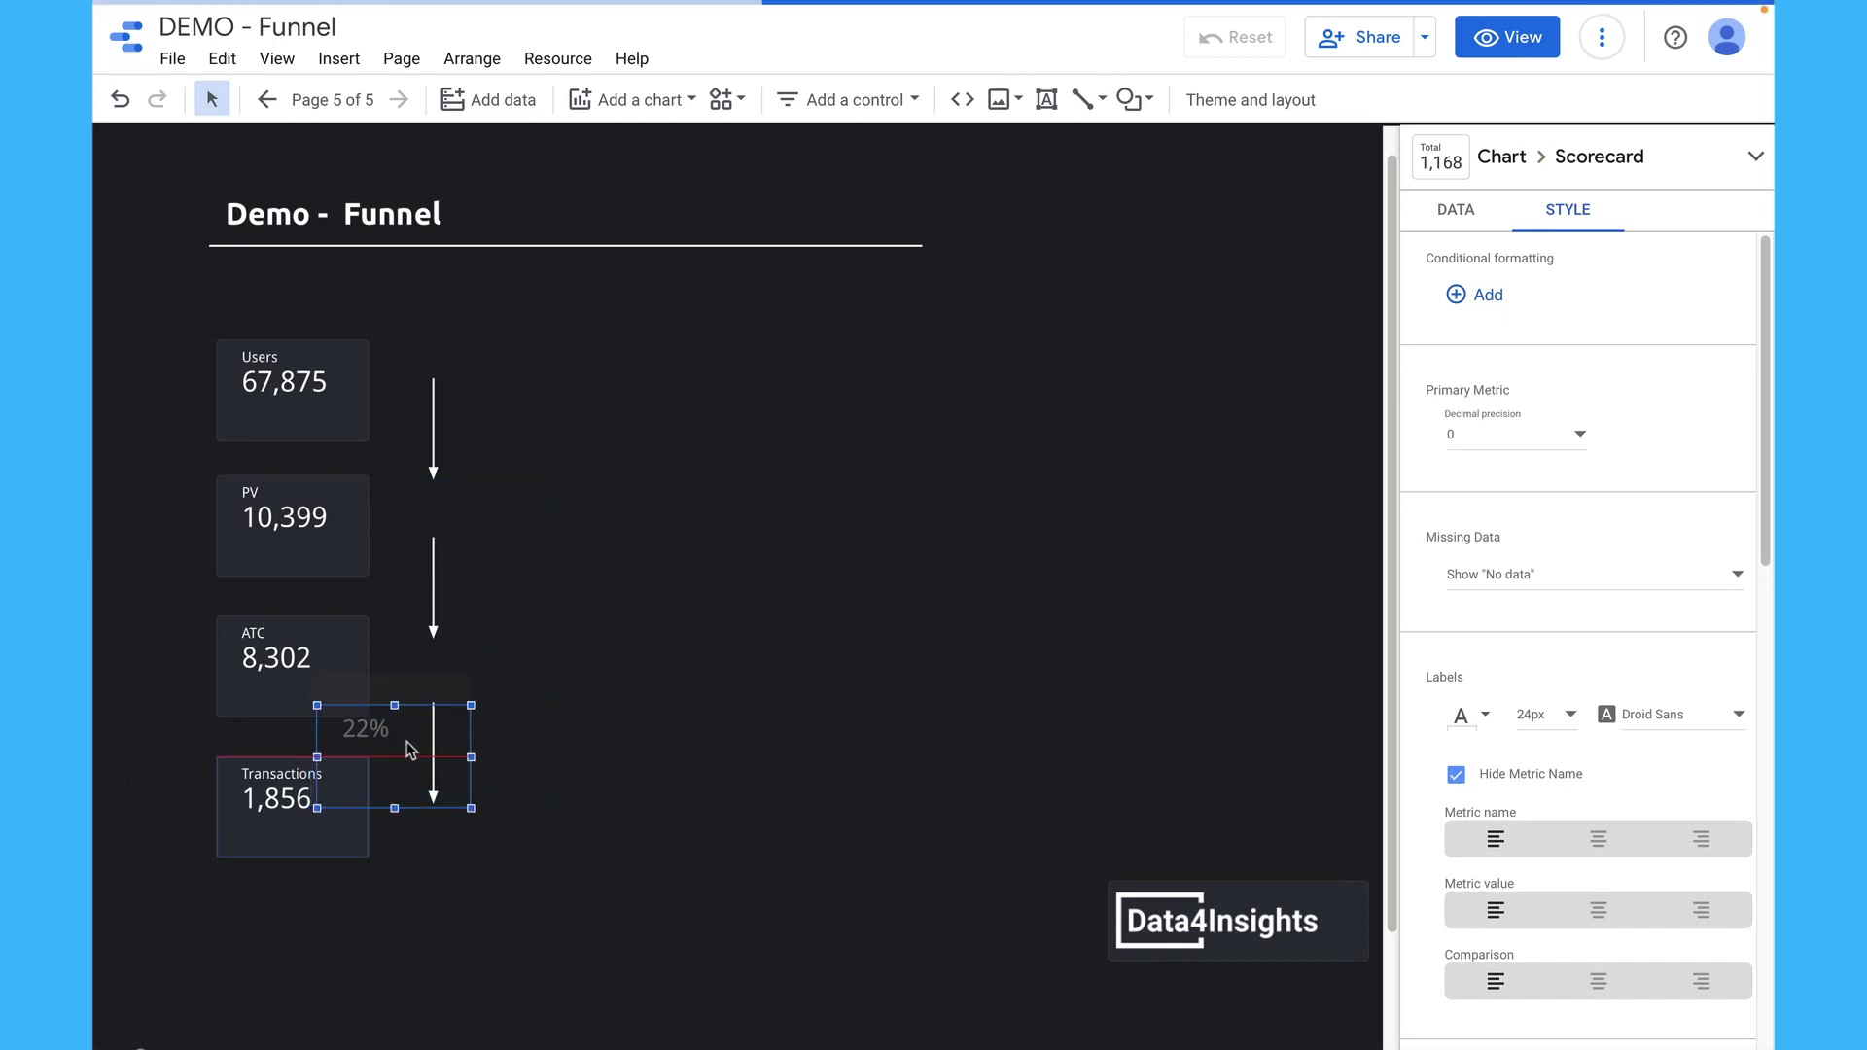
pyautogui.moveTo(405, 753)
pyautogui.mouseDown()
pyautogui.moveTo(453, 727)
pyautogui.moveTo(373, 735)
pyautogui.mouseUp()
# Step: Enlarge the funnel image and add a new scorecard above it
pyautogui.click(946, 473)
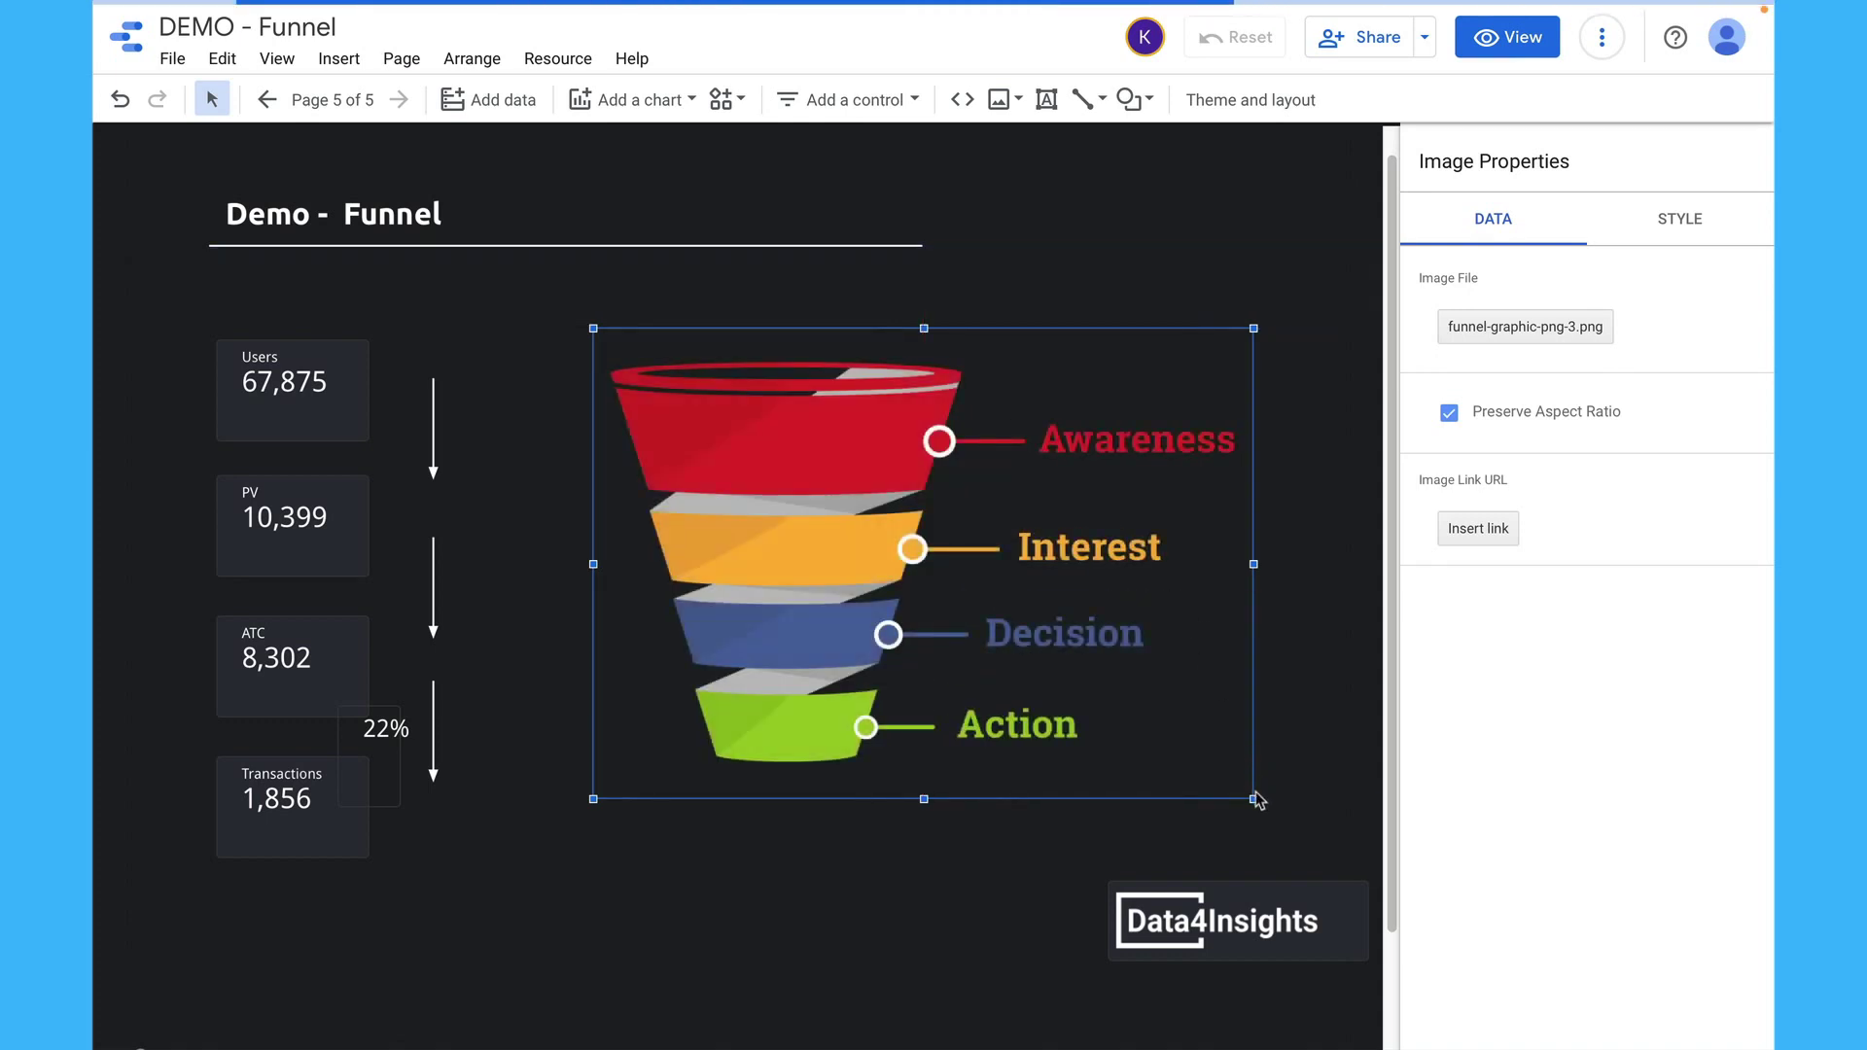
pyautogui.moveTo(1258, 800); pyautogui.dragTo(1357, 872)
pyautogui.click(637, 99)
pyautogui.click(605, 238)
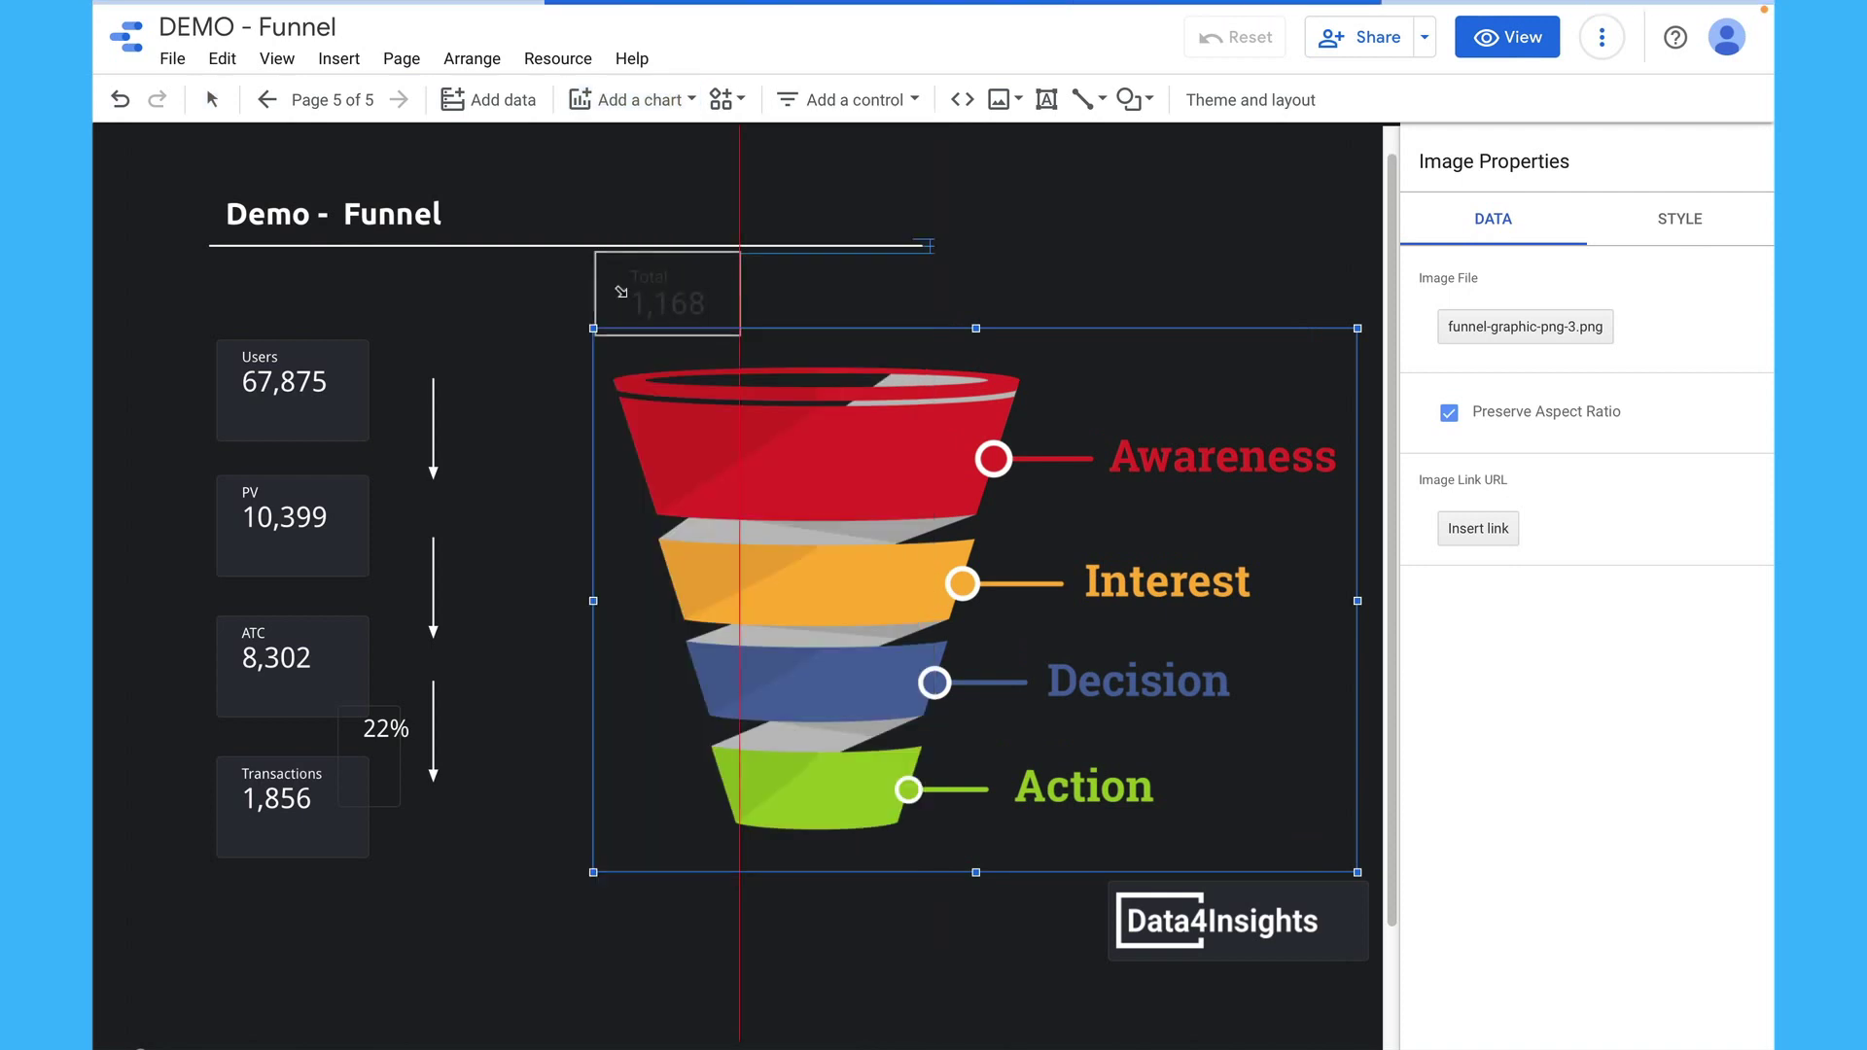
pyautogui.click(1028, 231)
# Step: Make the ATC scorecard background transparent and move it onto the funnel image
pyautogui.click(1546, 217)
pyautogui.scroll(-5, 1637, 643)
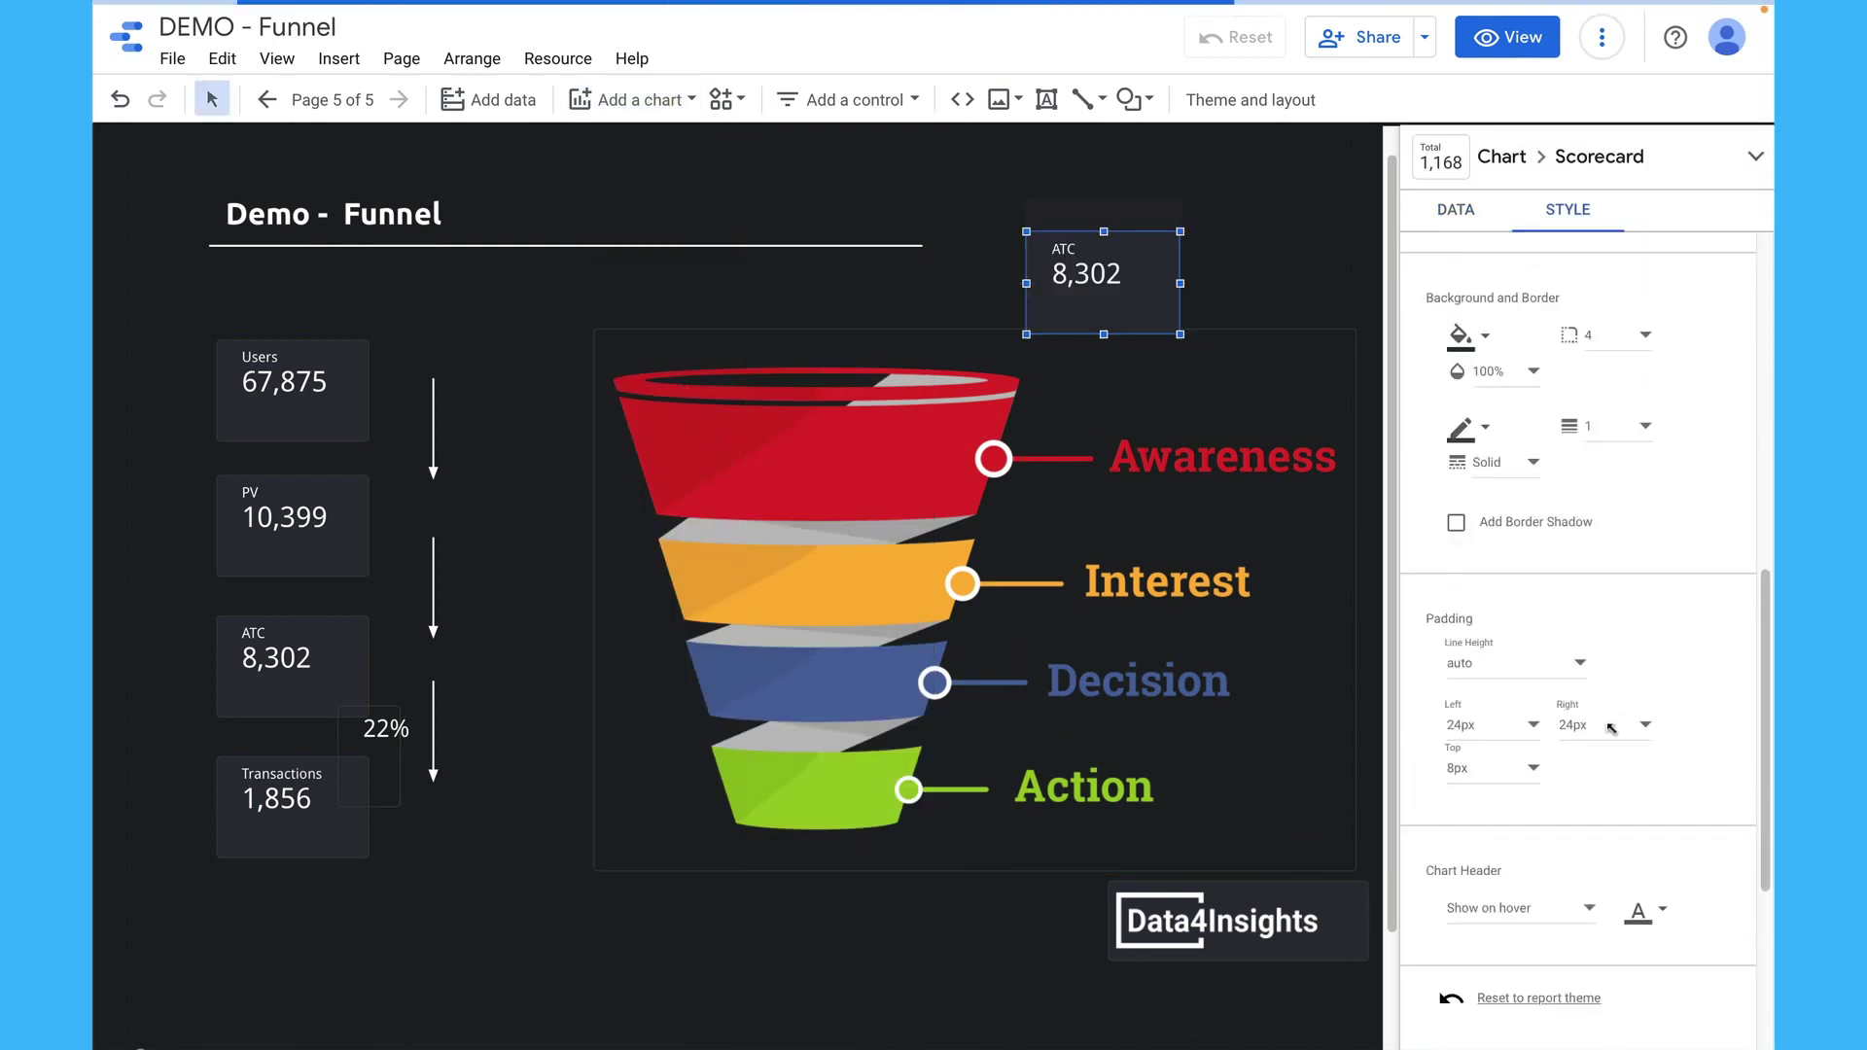
pyautogui.scroll(1, 1638, 697)
pyautogui.click(1486, 483)
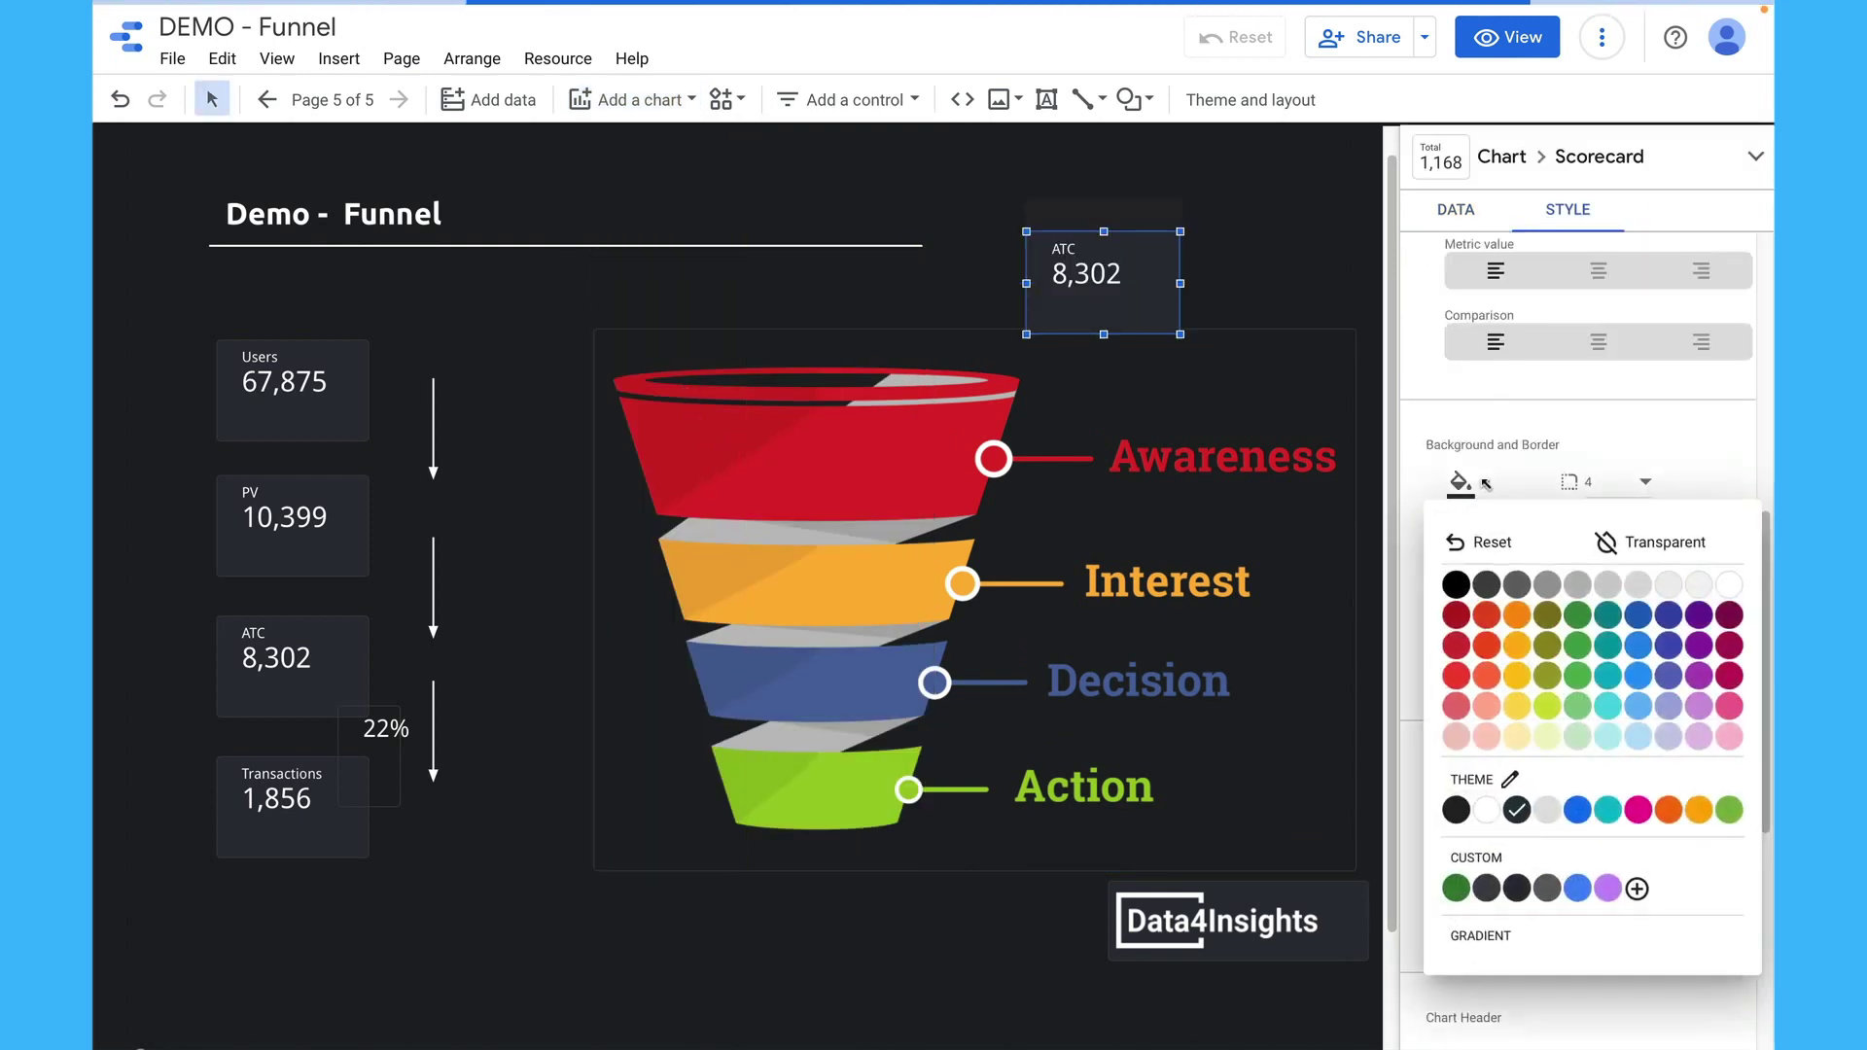
pyautogui.click(1654, 549)
pyautogui.moveTo(1090, 264)
pyautogui.mouseDown()
pyautogui.moveTo(847, 456)
pyautogui.moveTo(816, 451)
pyautogui.mouseUp()
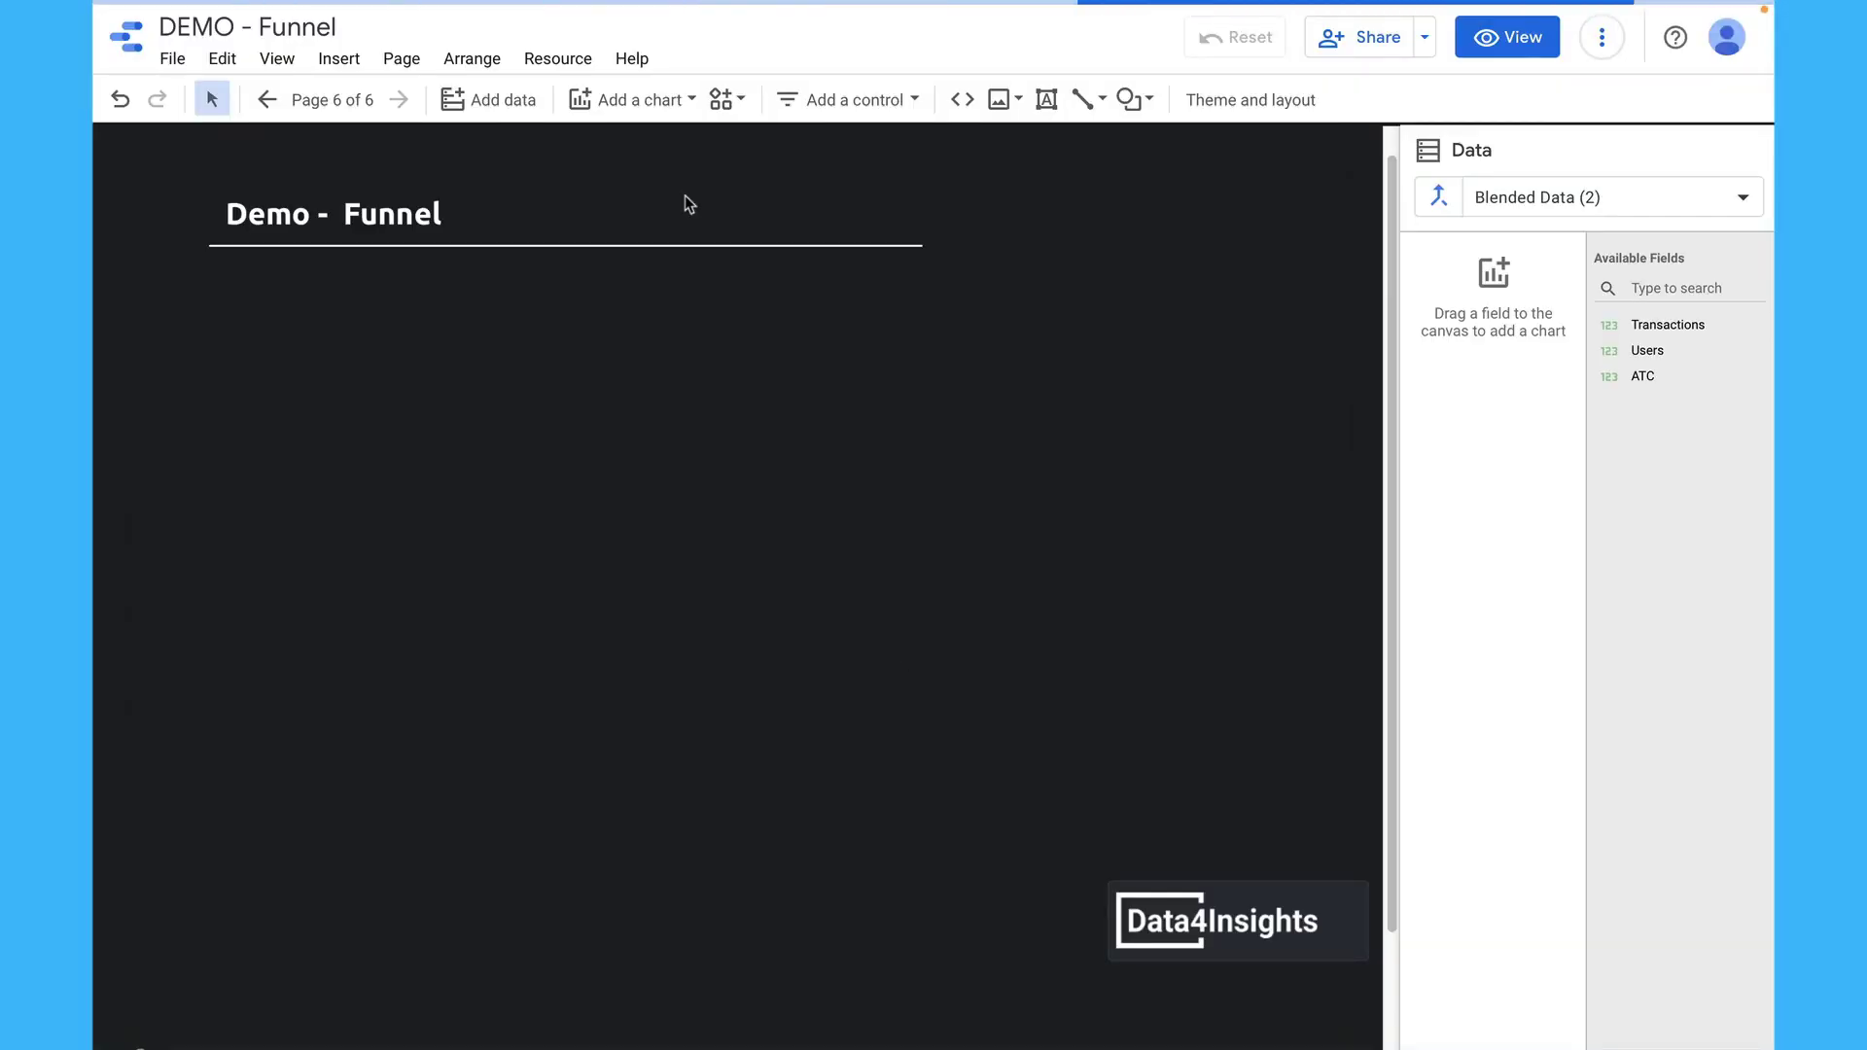
# Step: Select Funnel Chart by Ayima from the Community Gallery
pyautogui.click(725, 100)
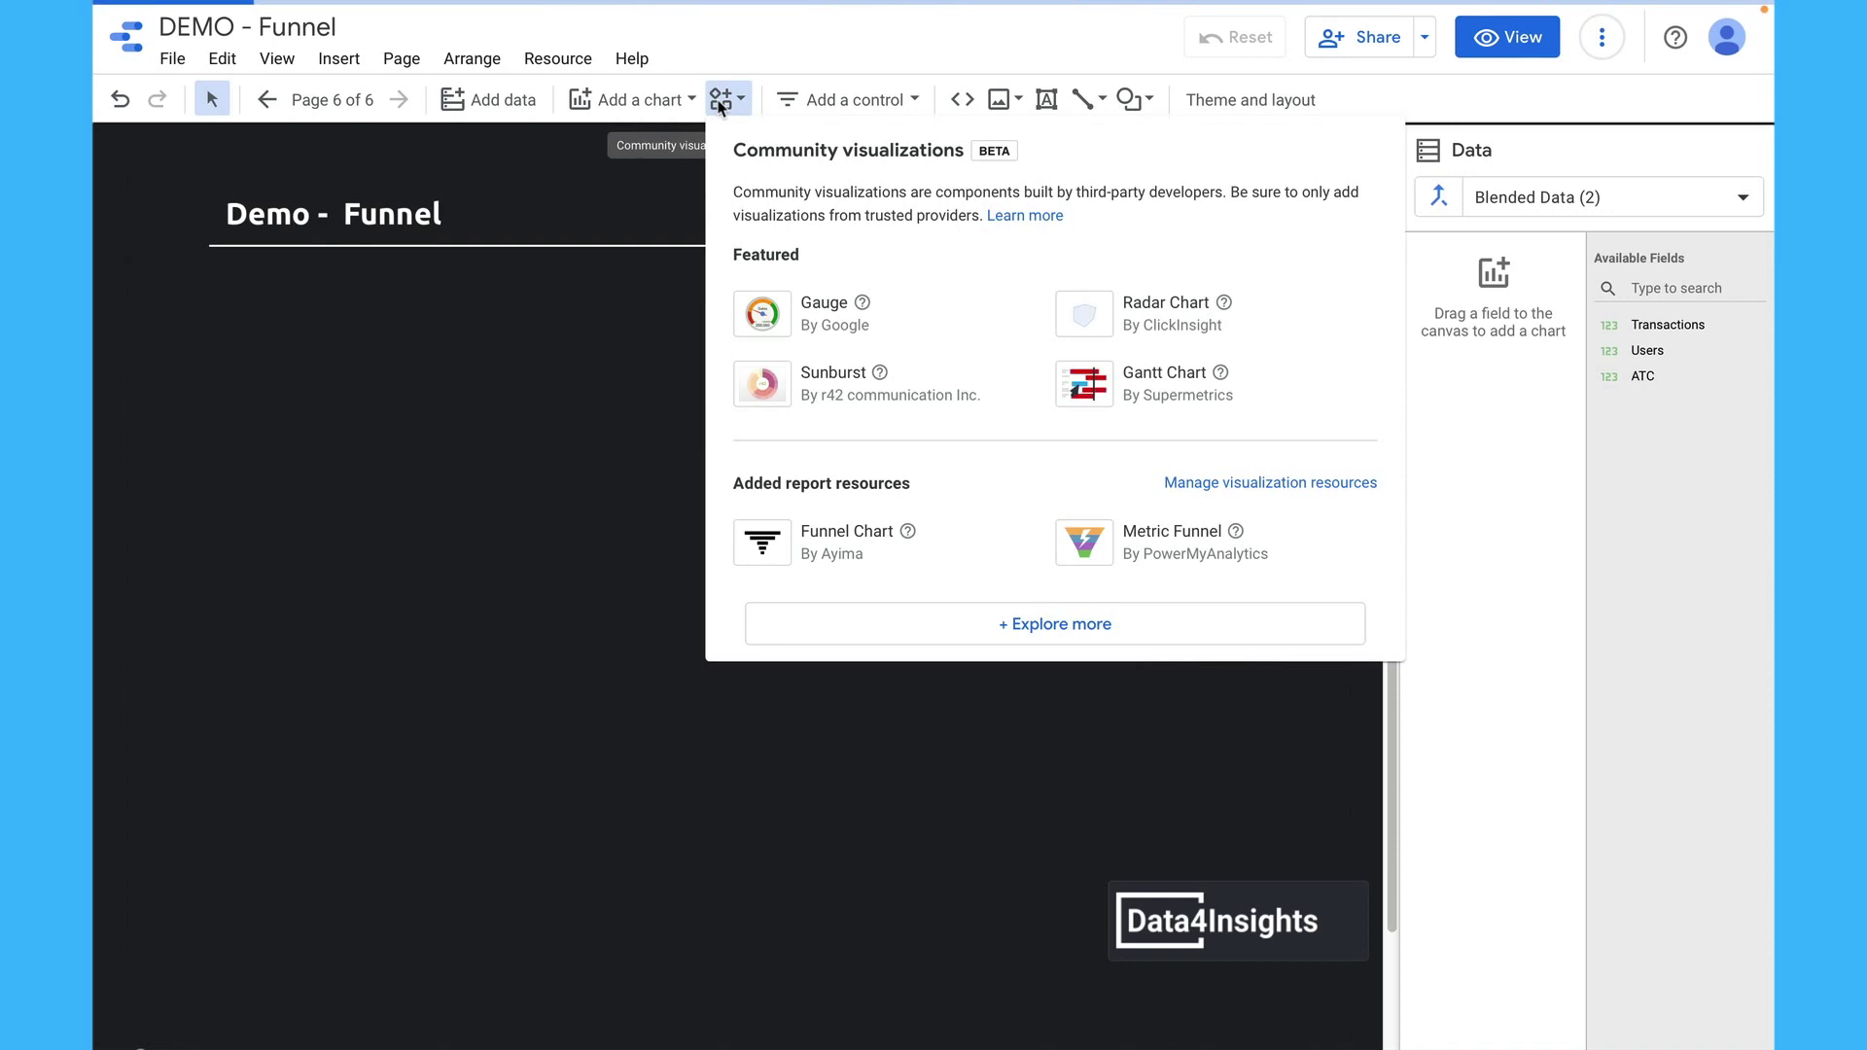
pyautogui.click(1021, 625)
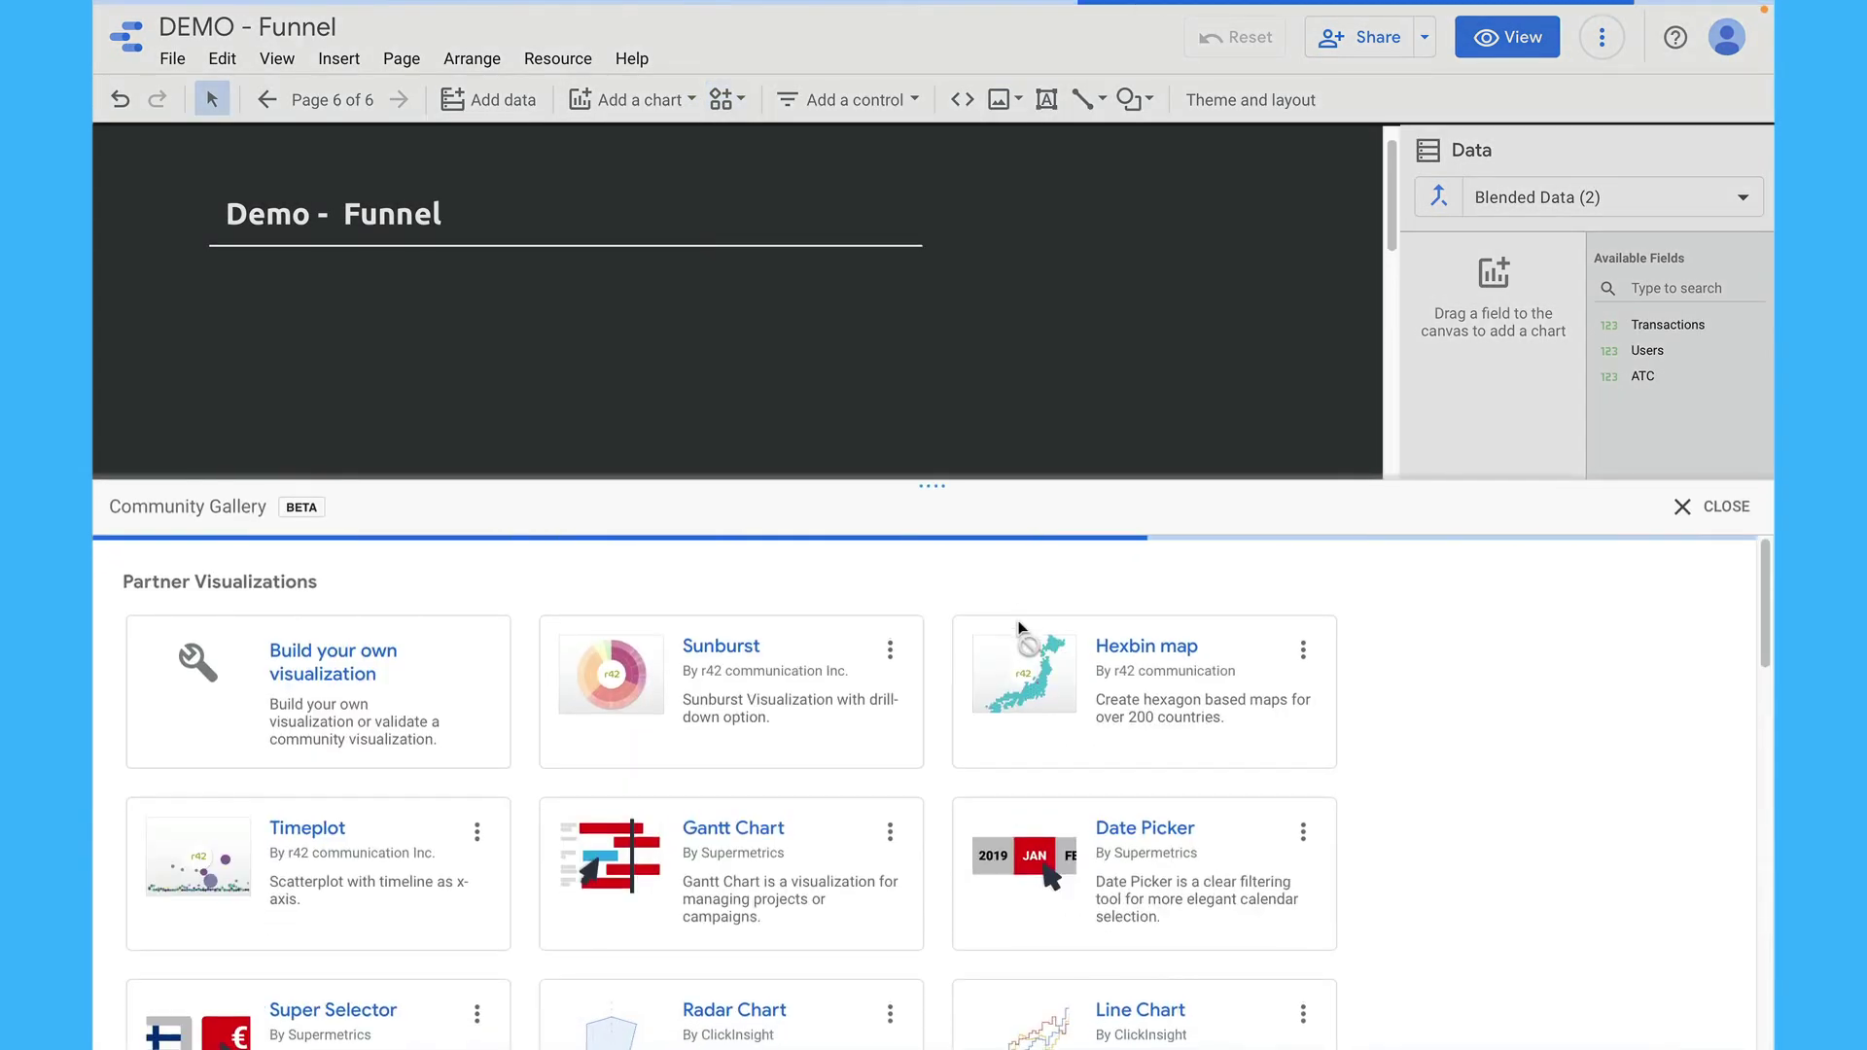
pyautogui.scroll(-2, 1021, 637)
pyautogui.click(1020, 613)
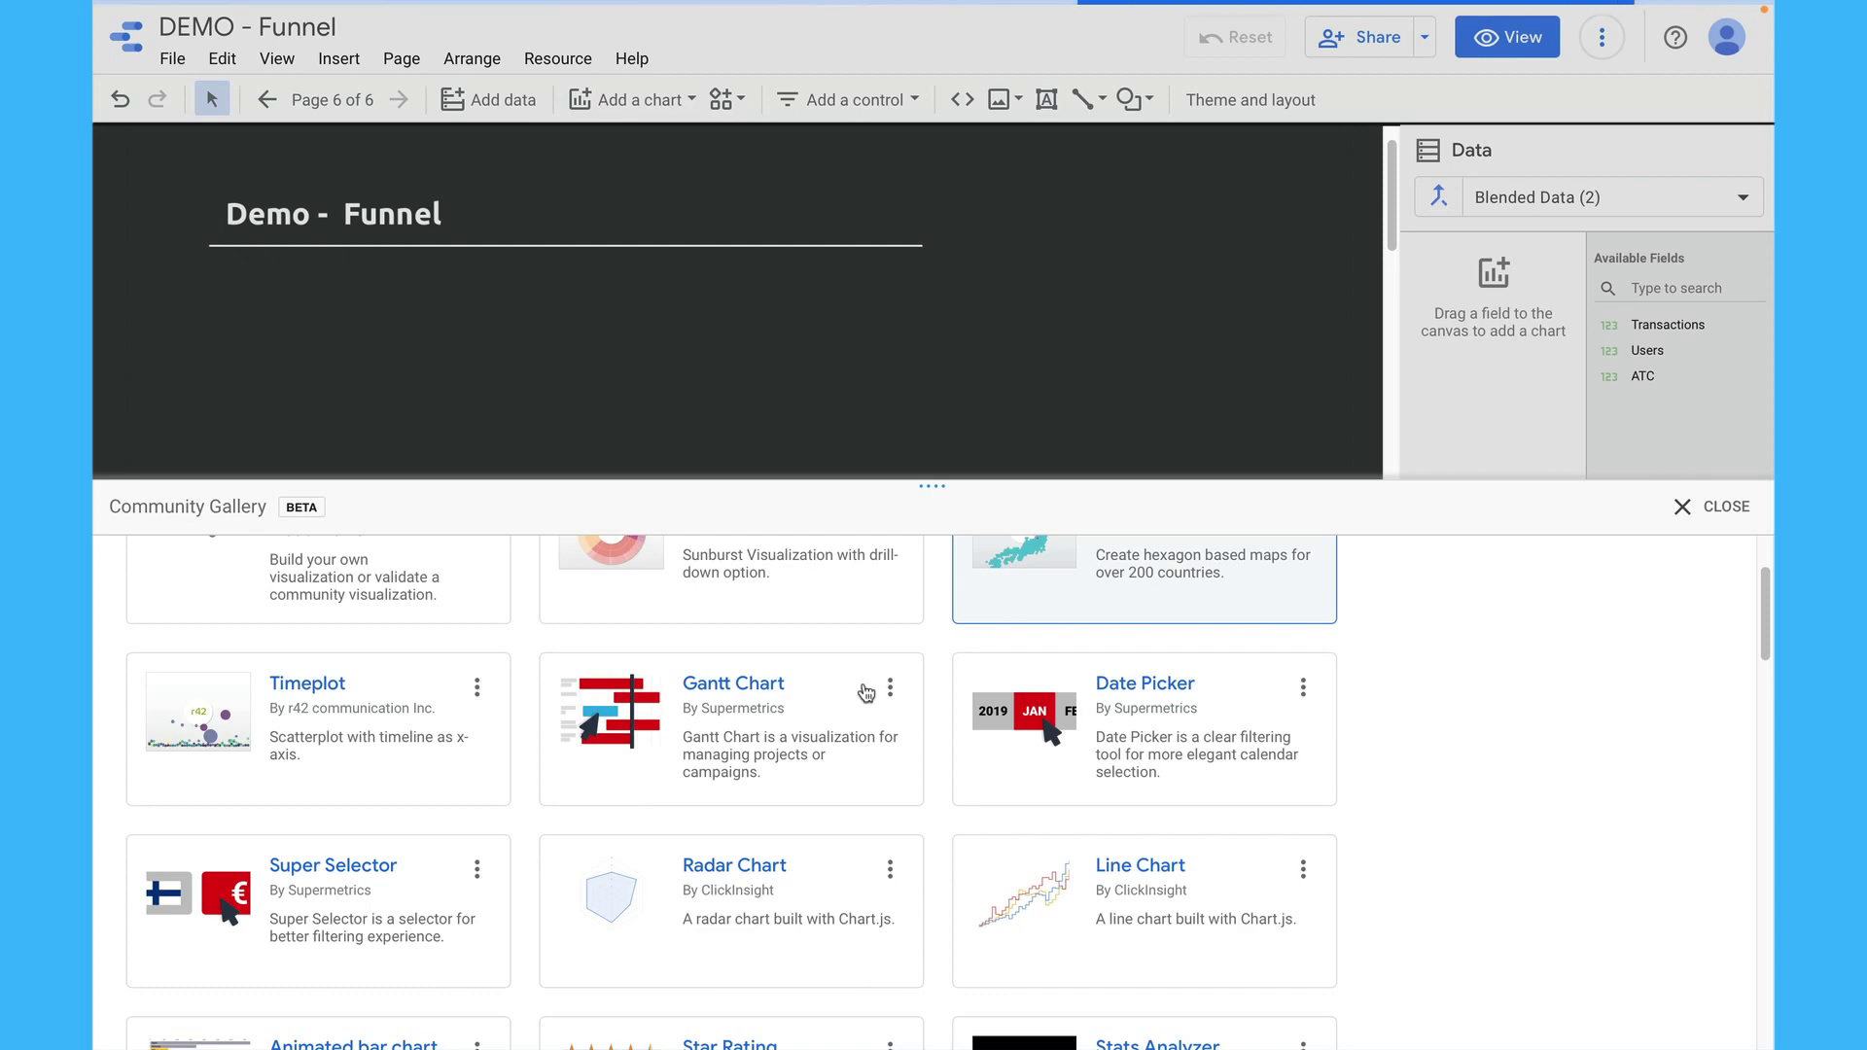
pyautogui.scroll(1, 867, 693)
pyautogui.scroll(-3, 867, 694)
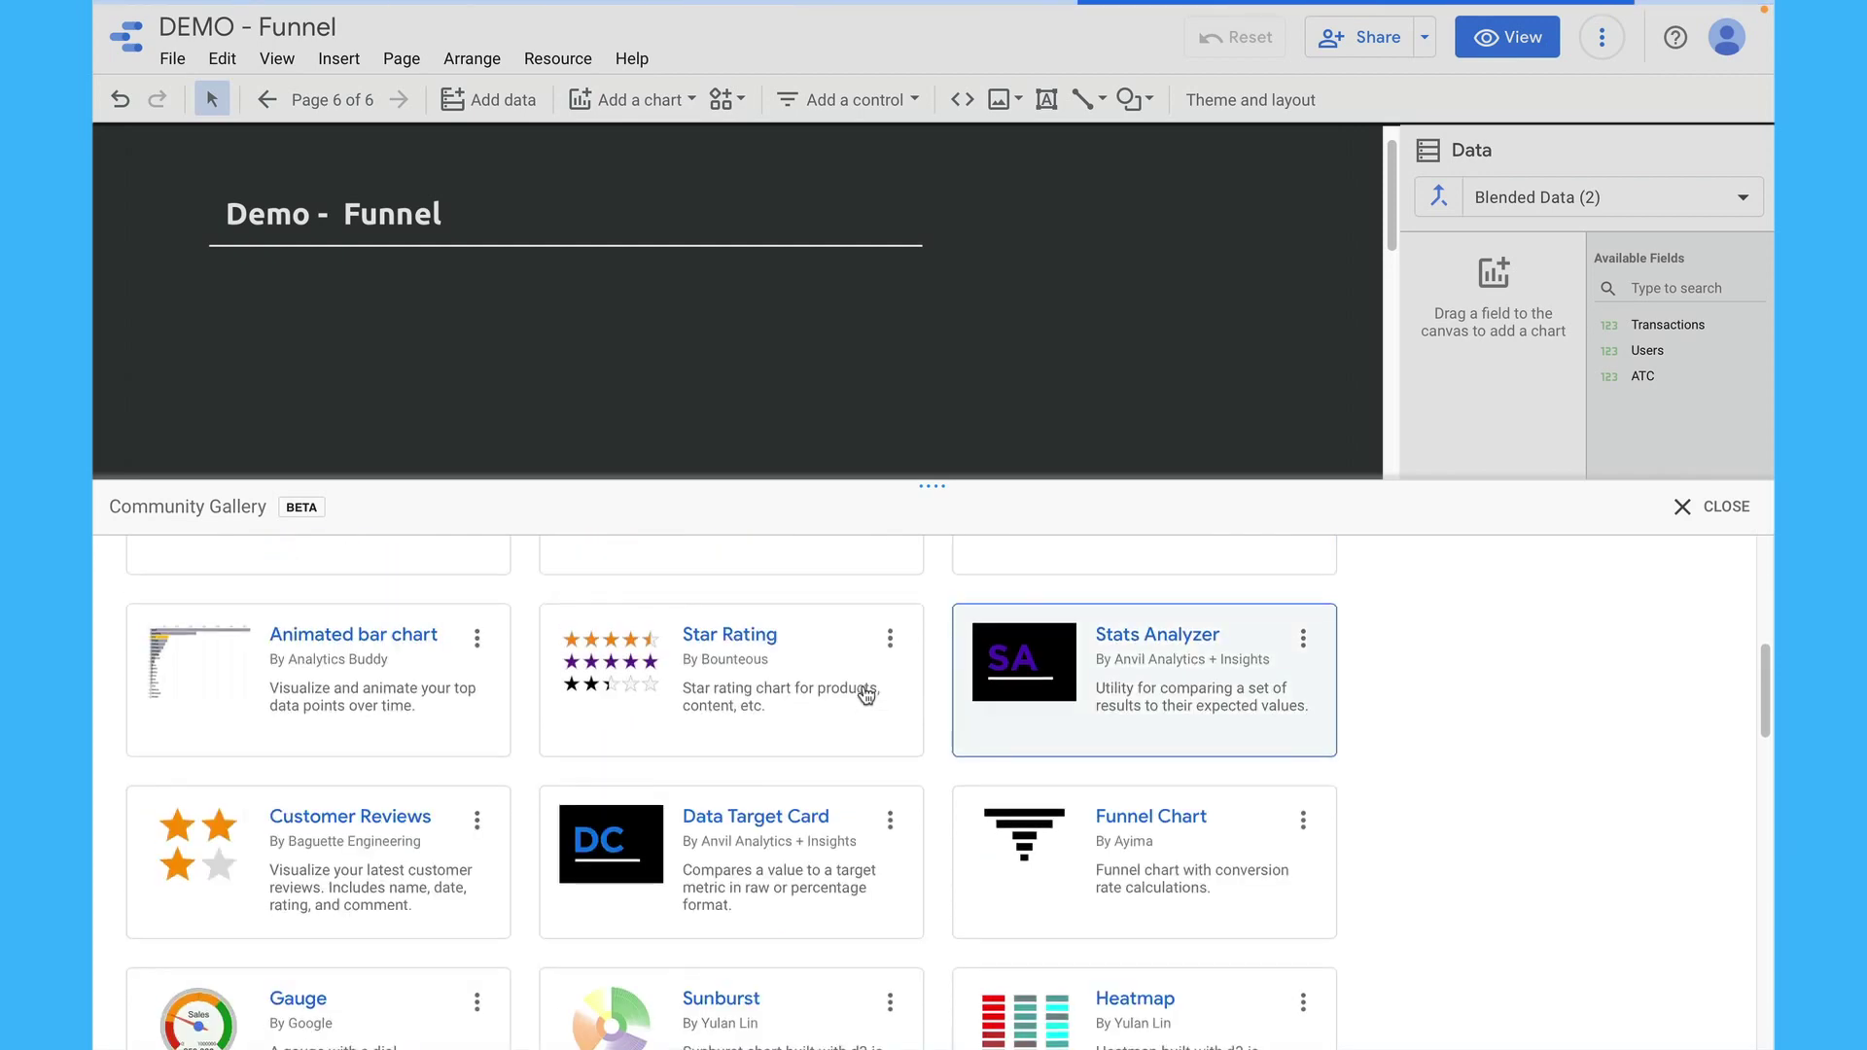
# Step: Place the Ayima funnel chart, add Transactions as a metric, and make the bars black
pyautogui.click(1031, 886)
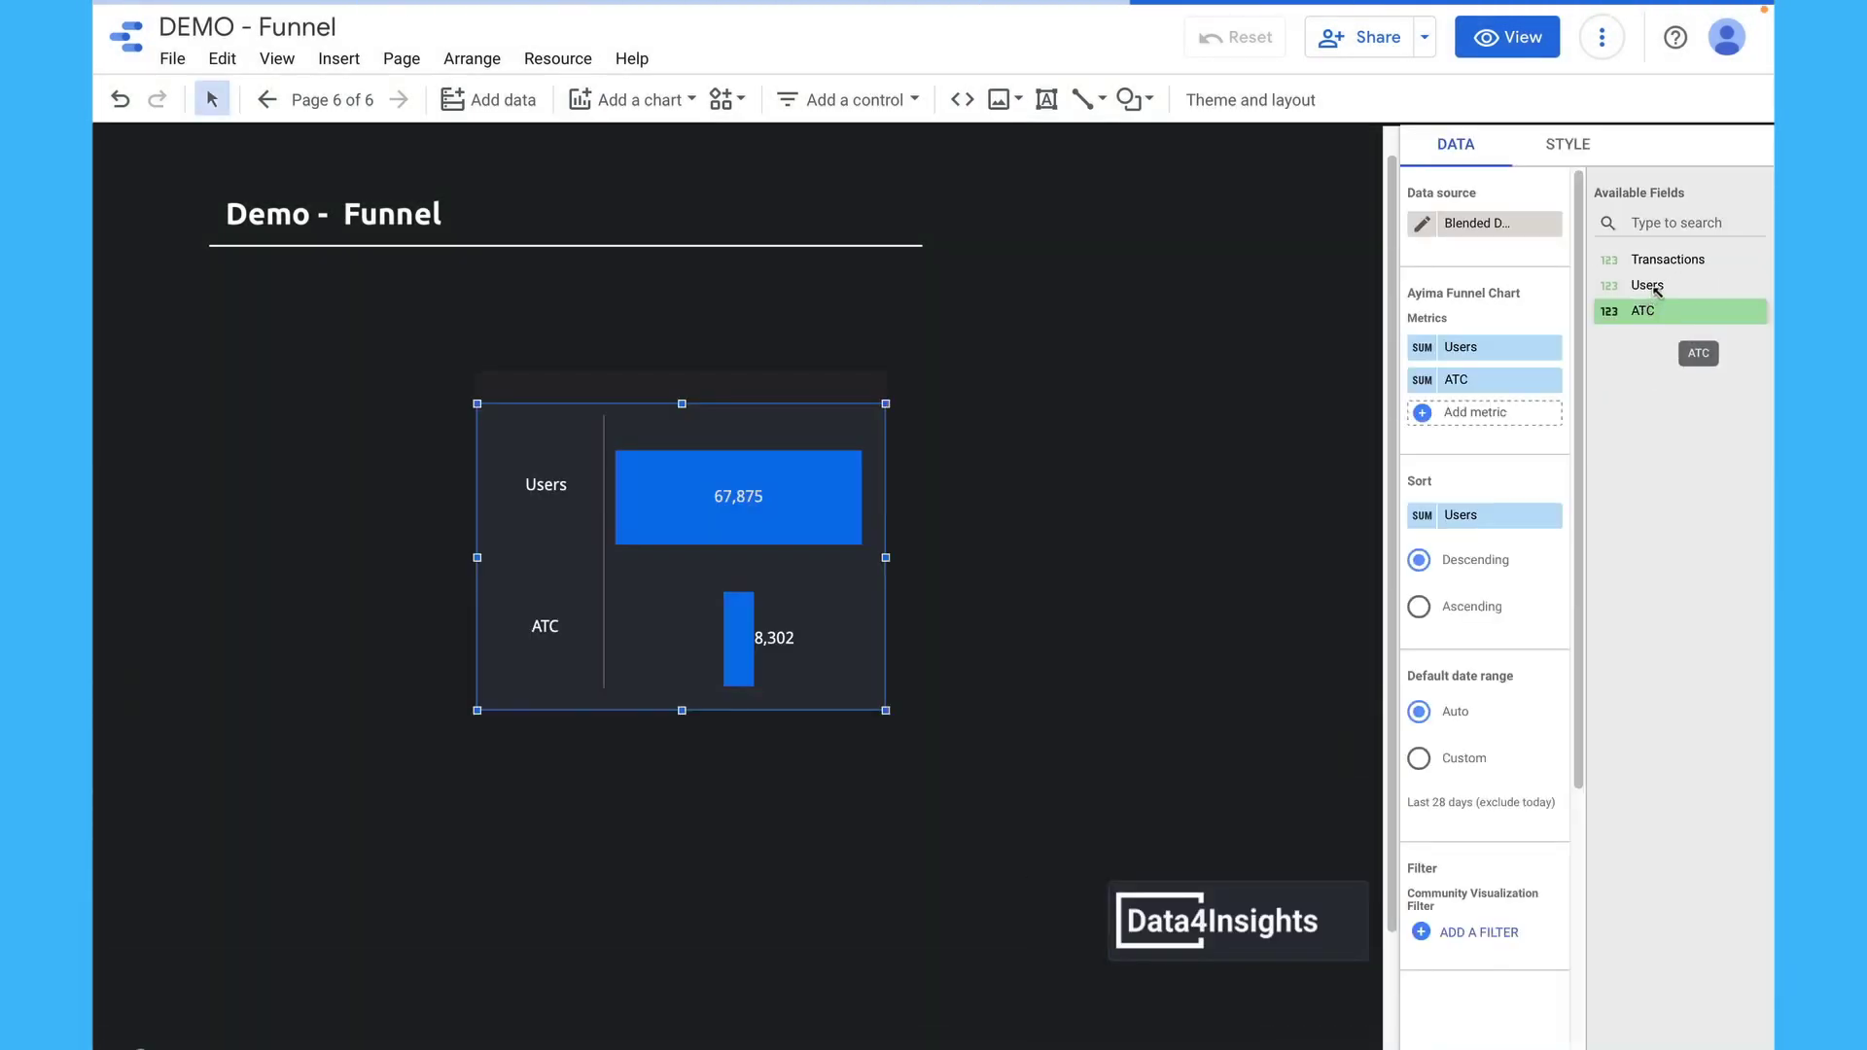
pyautogui.moveTo(1667, 258); pyautogui.dragTo(1473, 414)
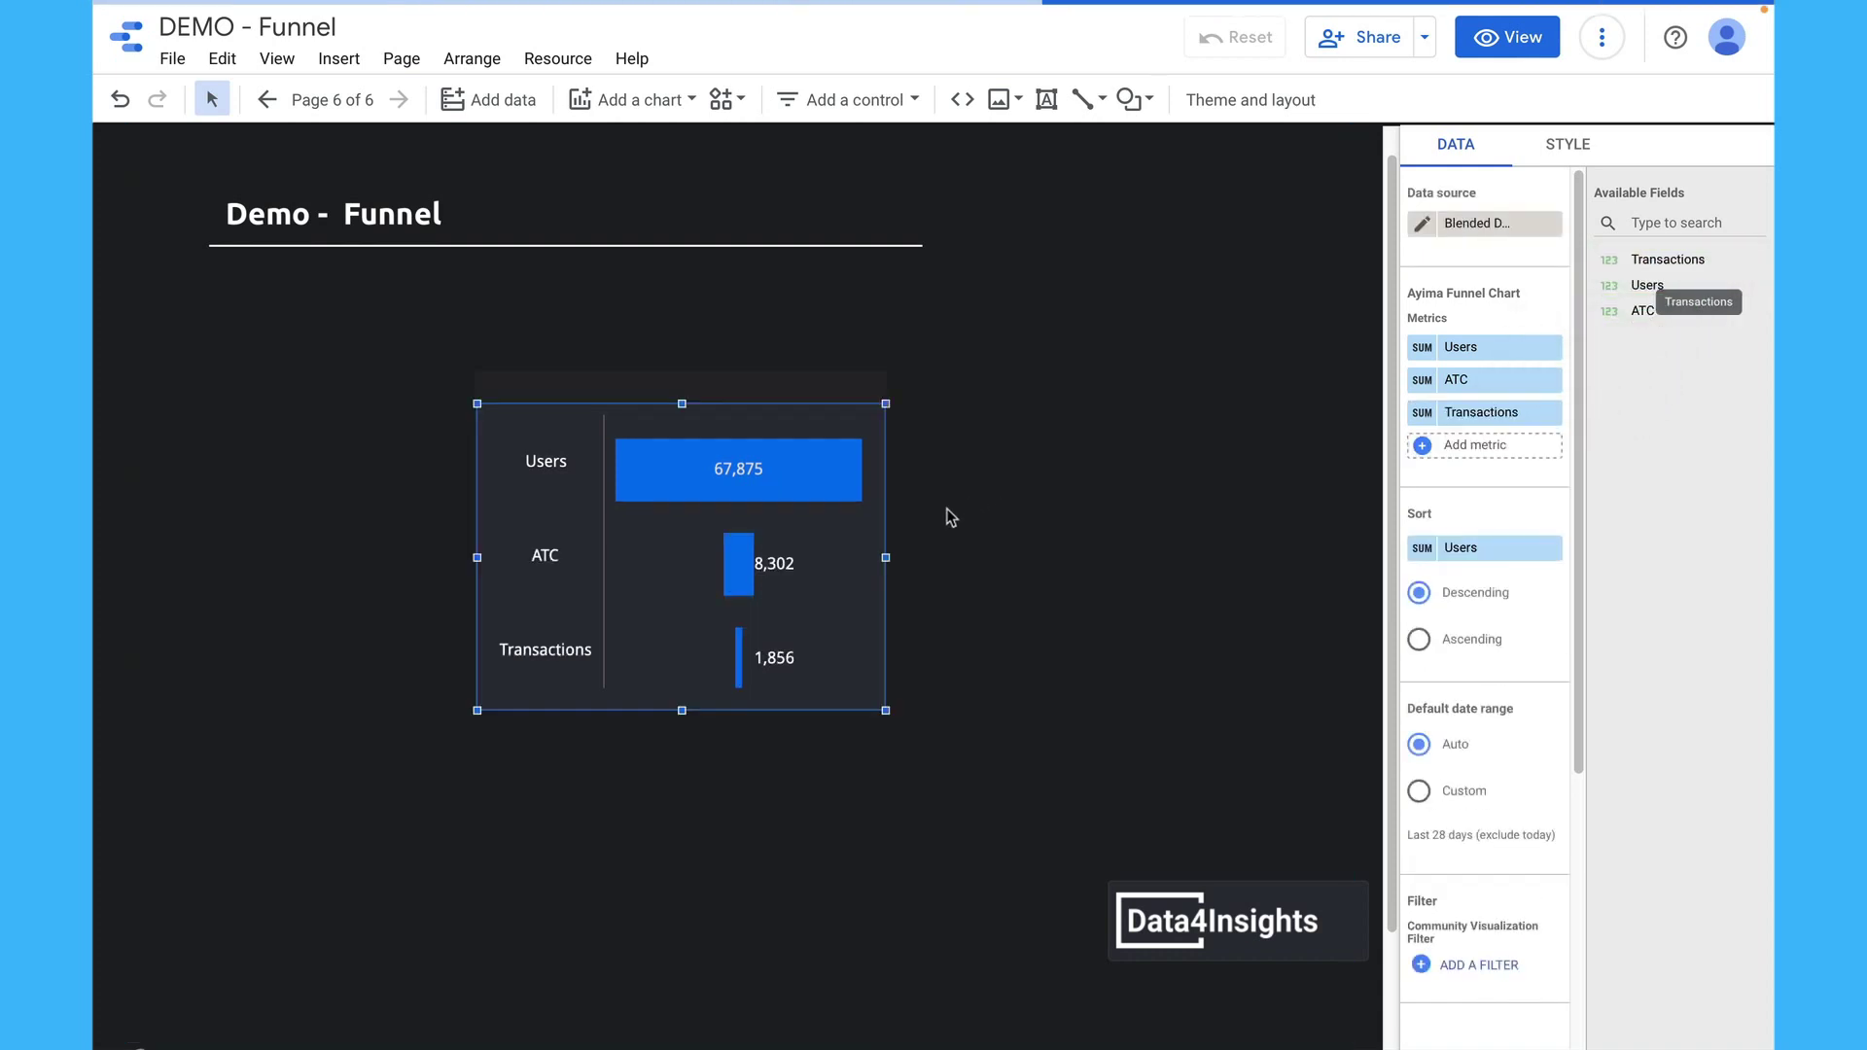
pyautogui.click(1567, 152)
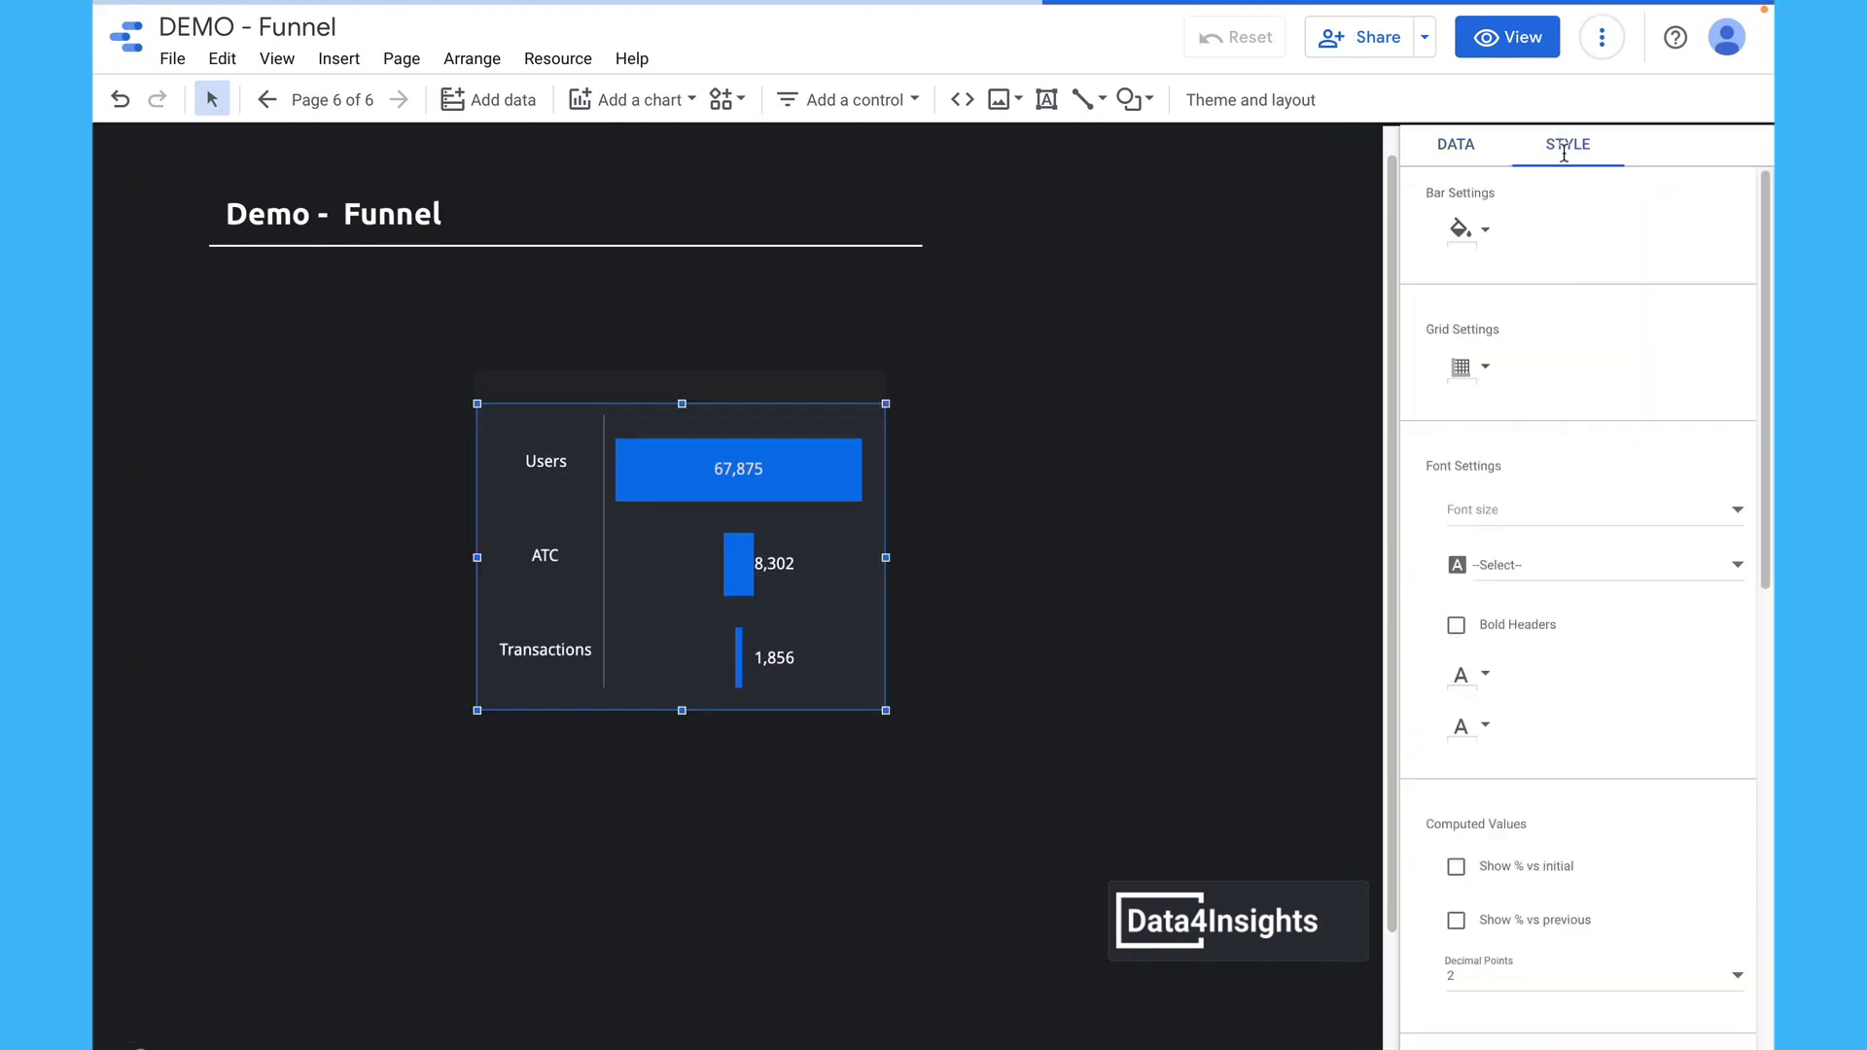
pyautogui.click(1476, 228)
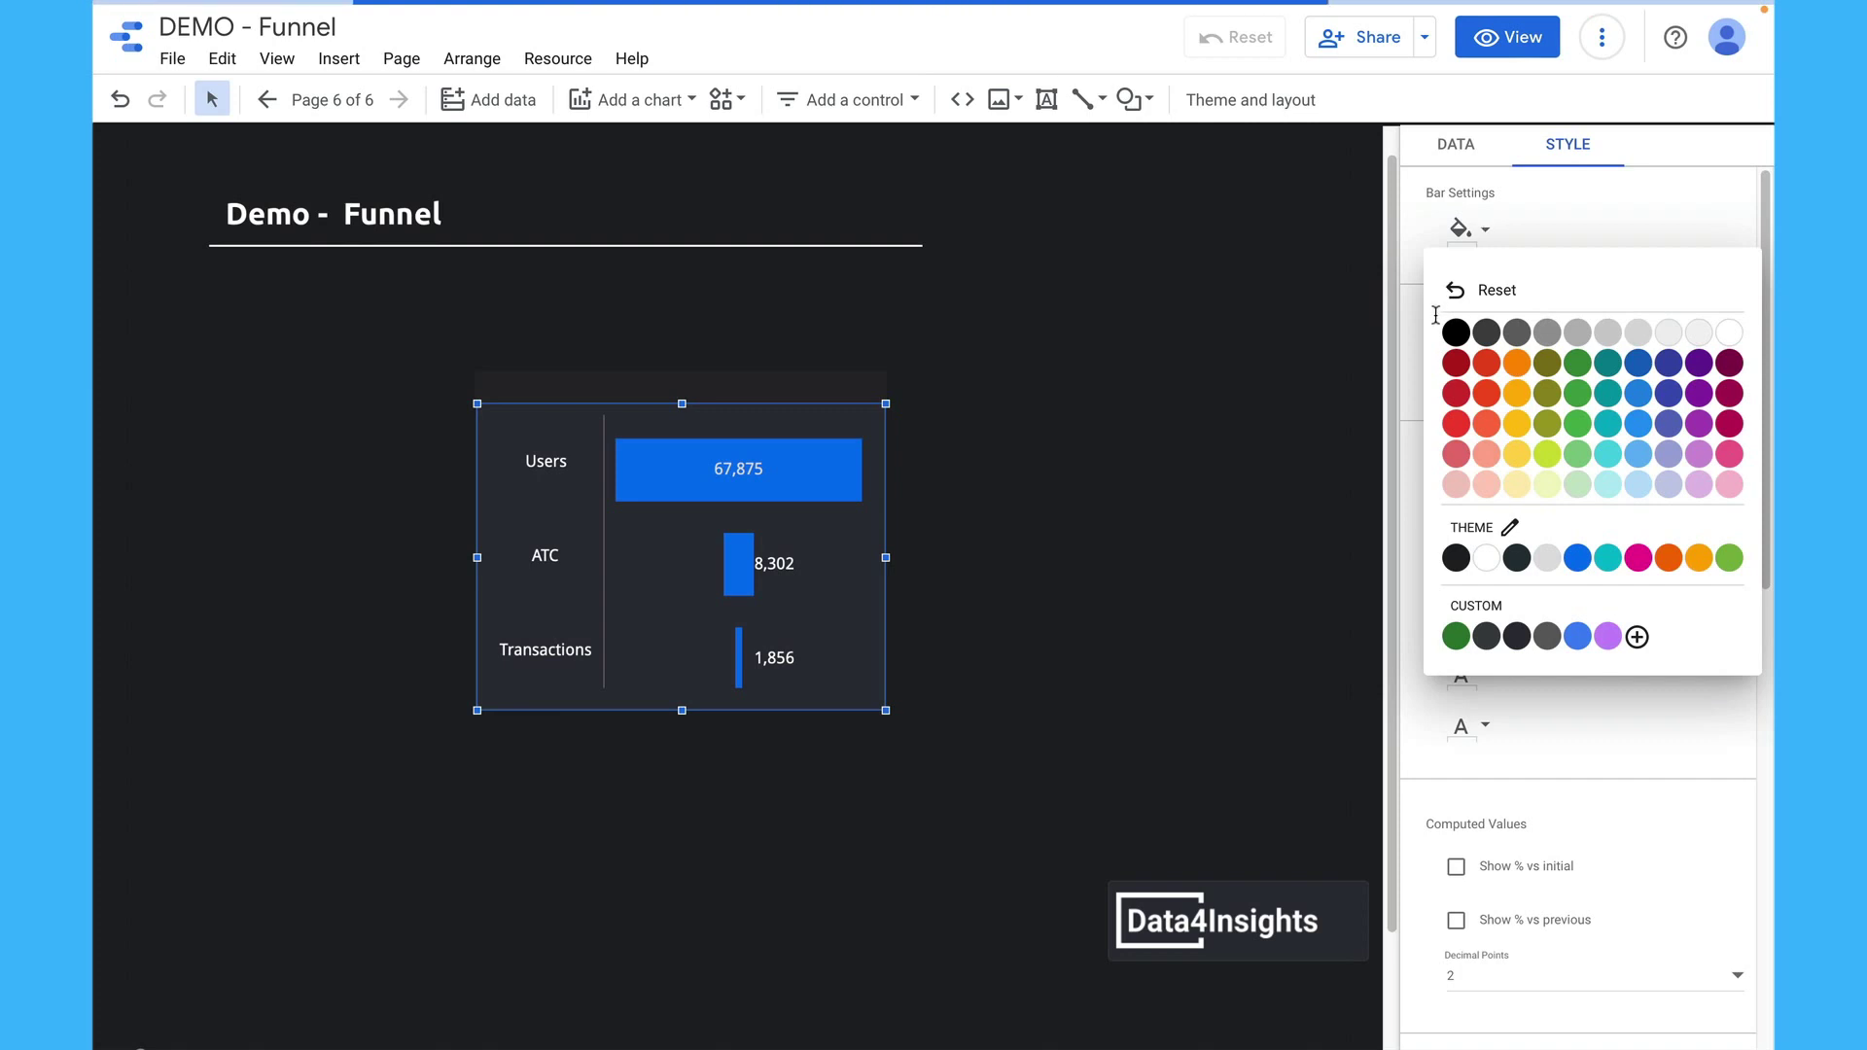
pyautogui.click(1457, 332)
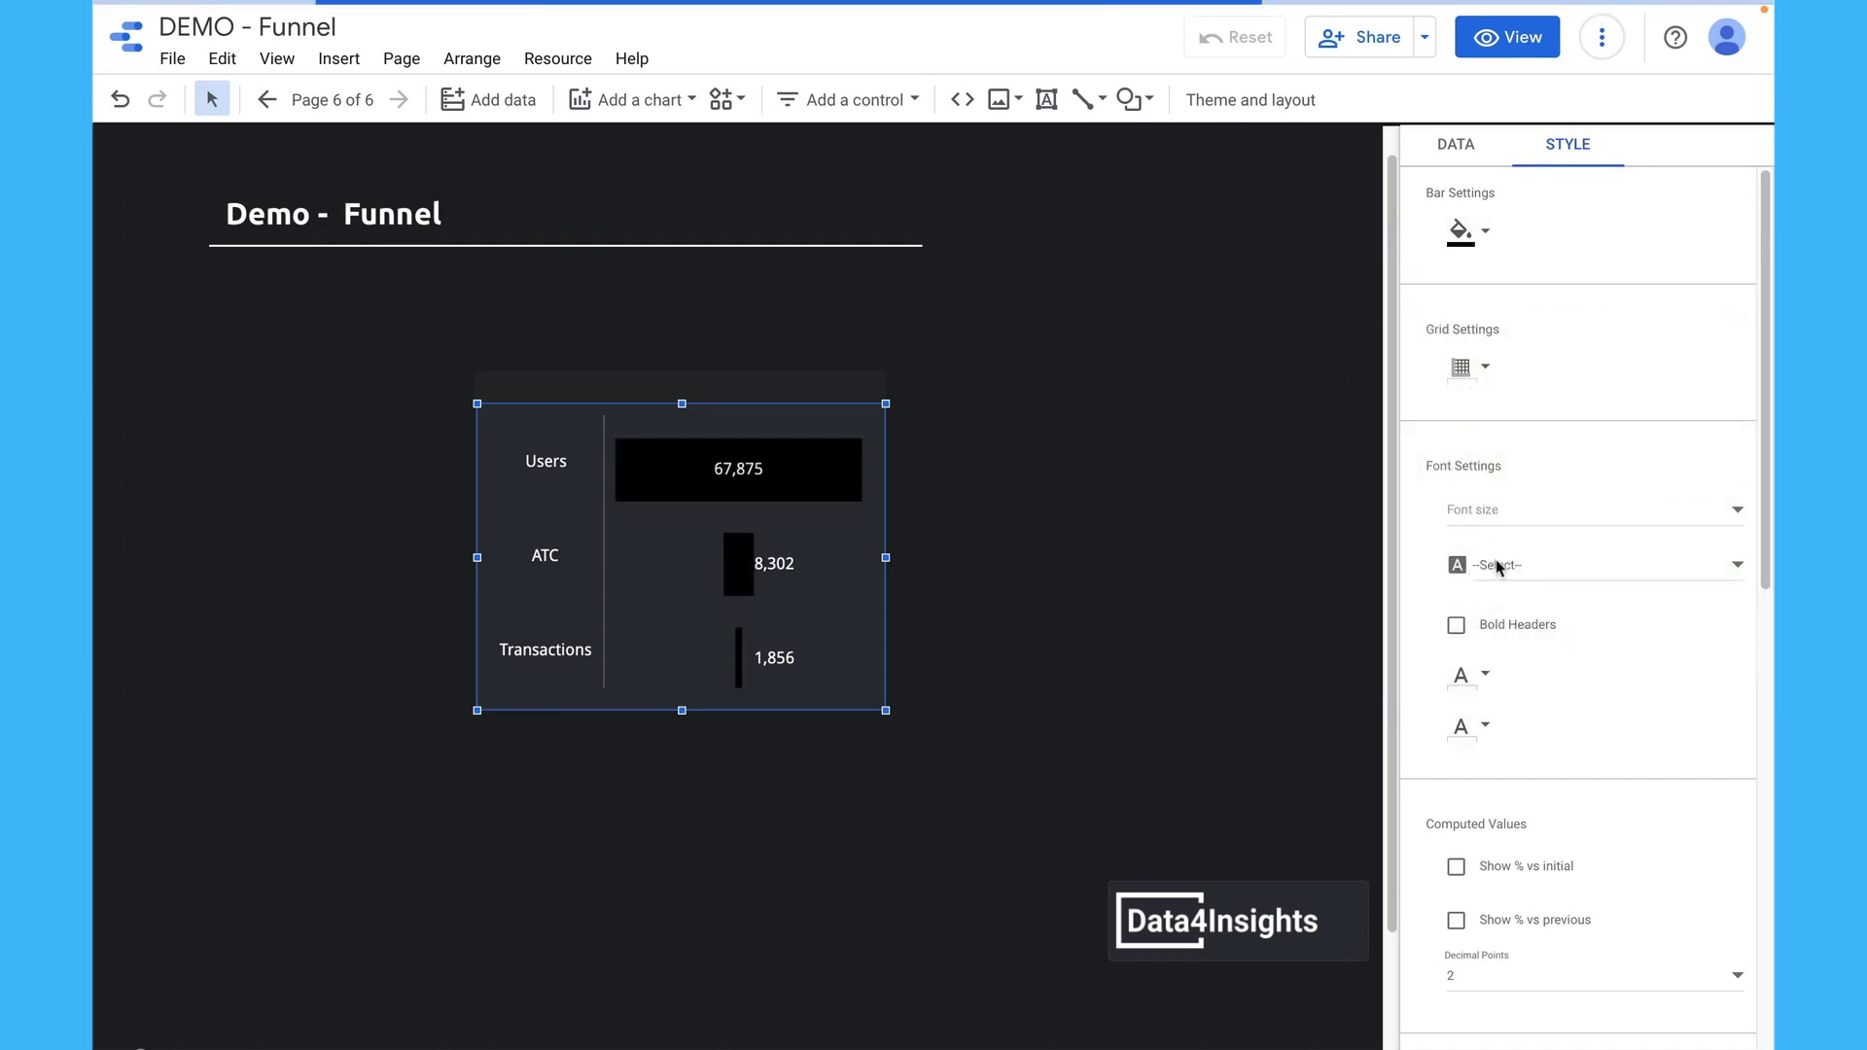
pyautogui.scroll(-3, 1463, 642)
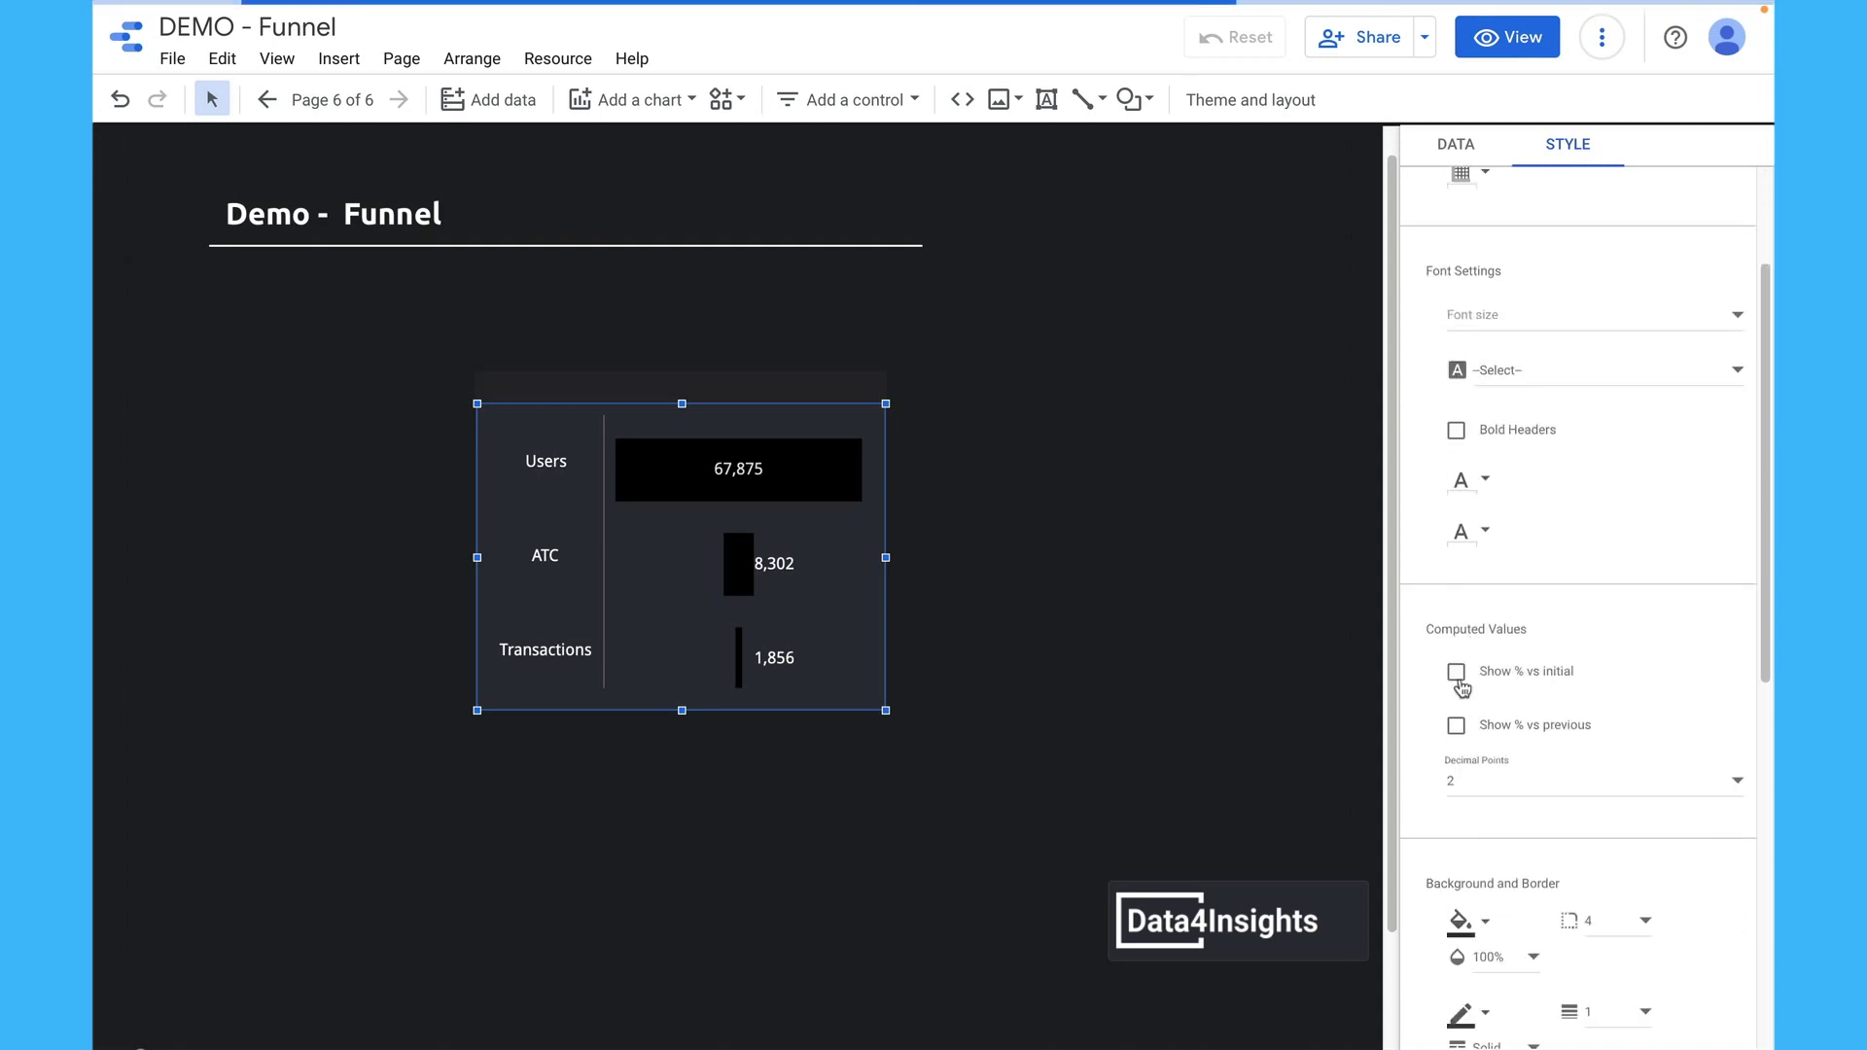
# Step: Turn on the % vs initial and % vs previous columns and widen the chart
pyautogui.click(1457, 675)
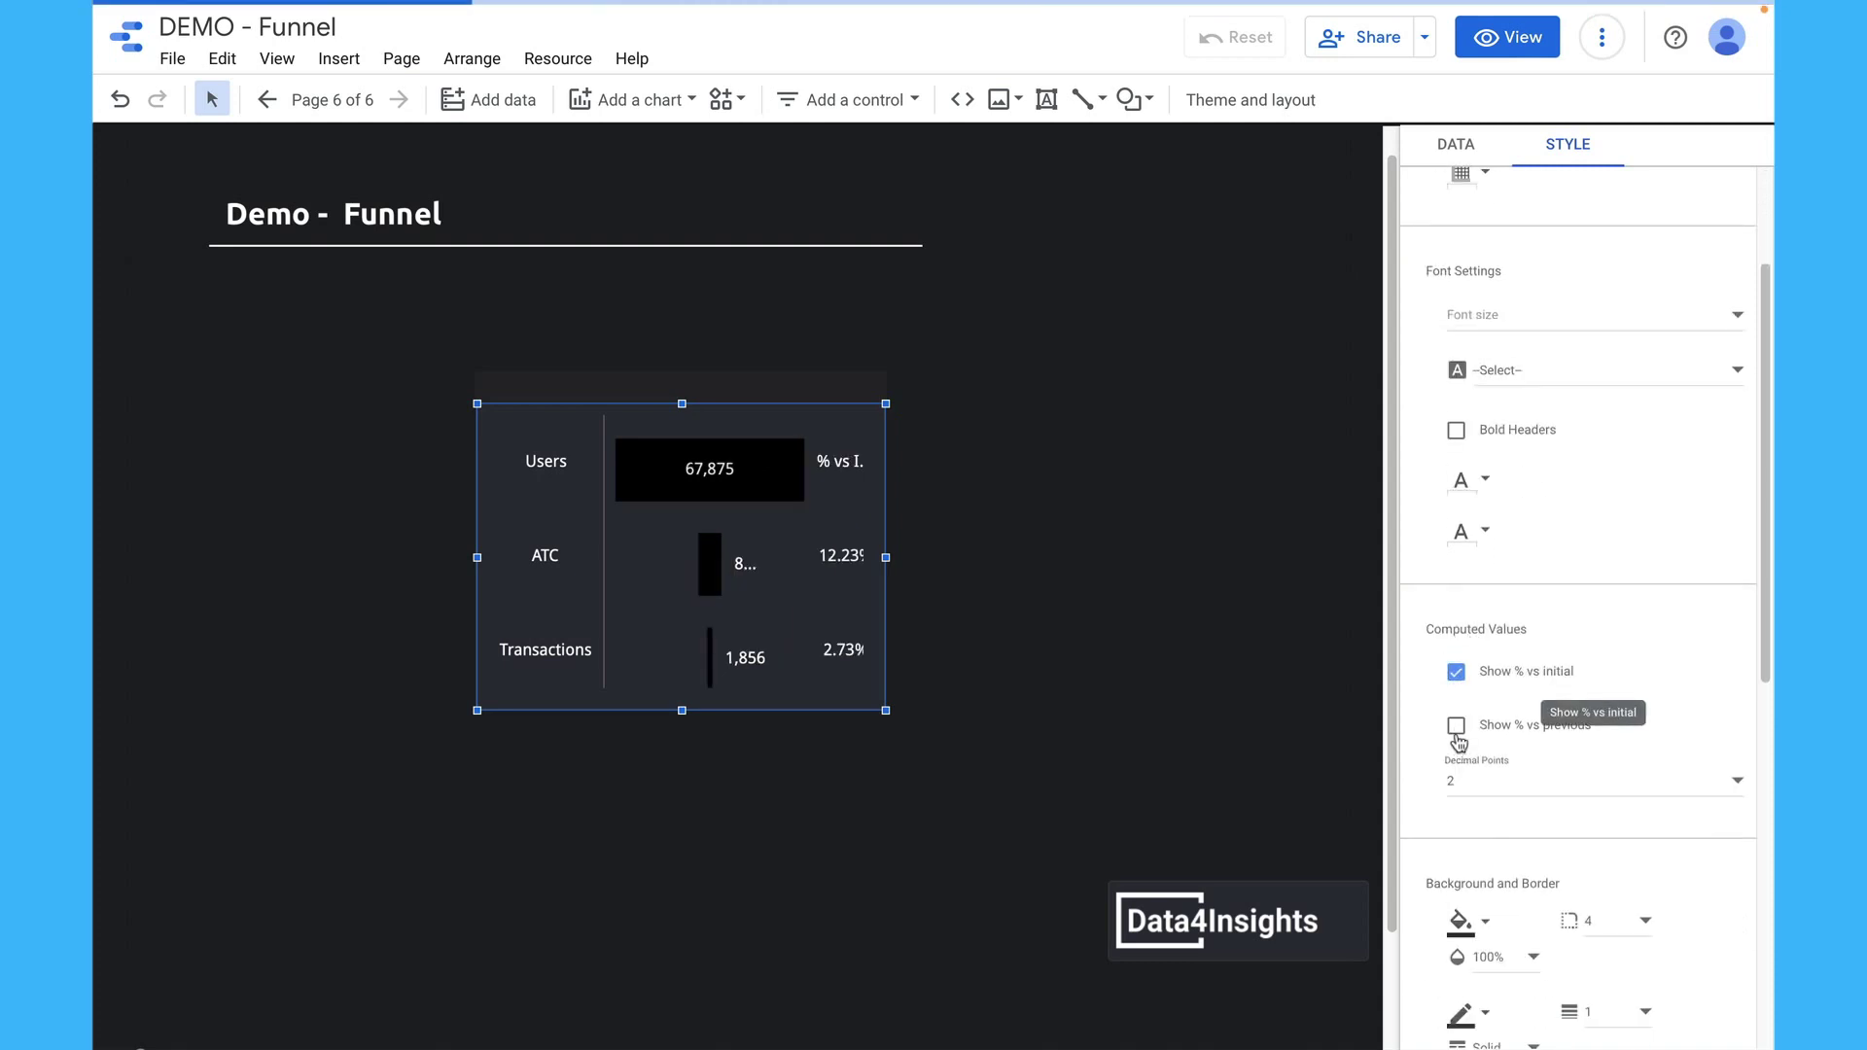
pyautogui.click(1457, 727)
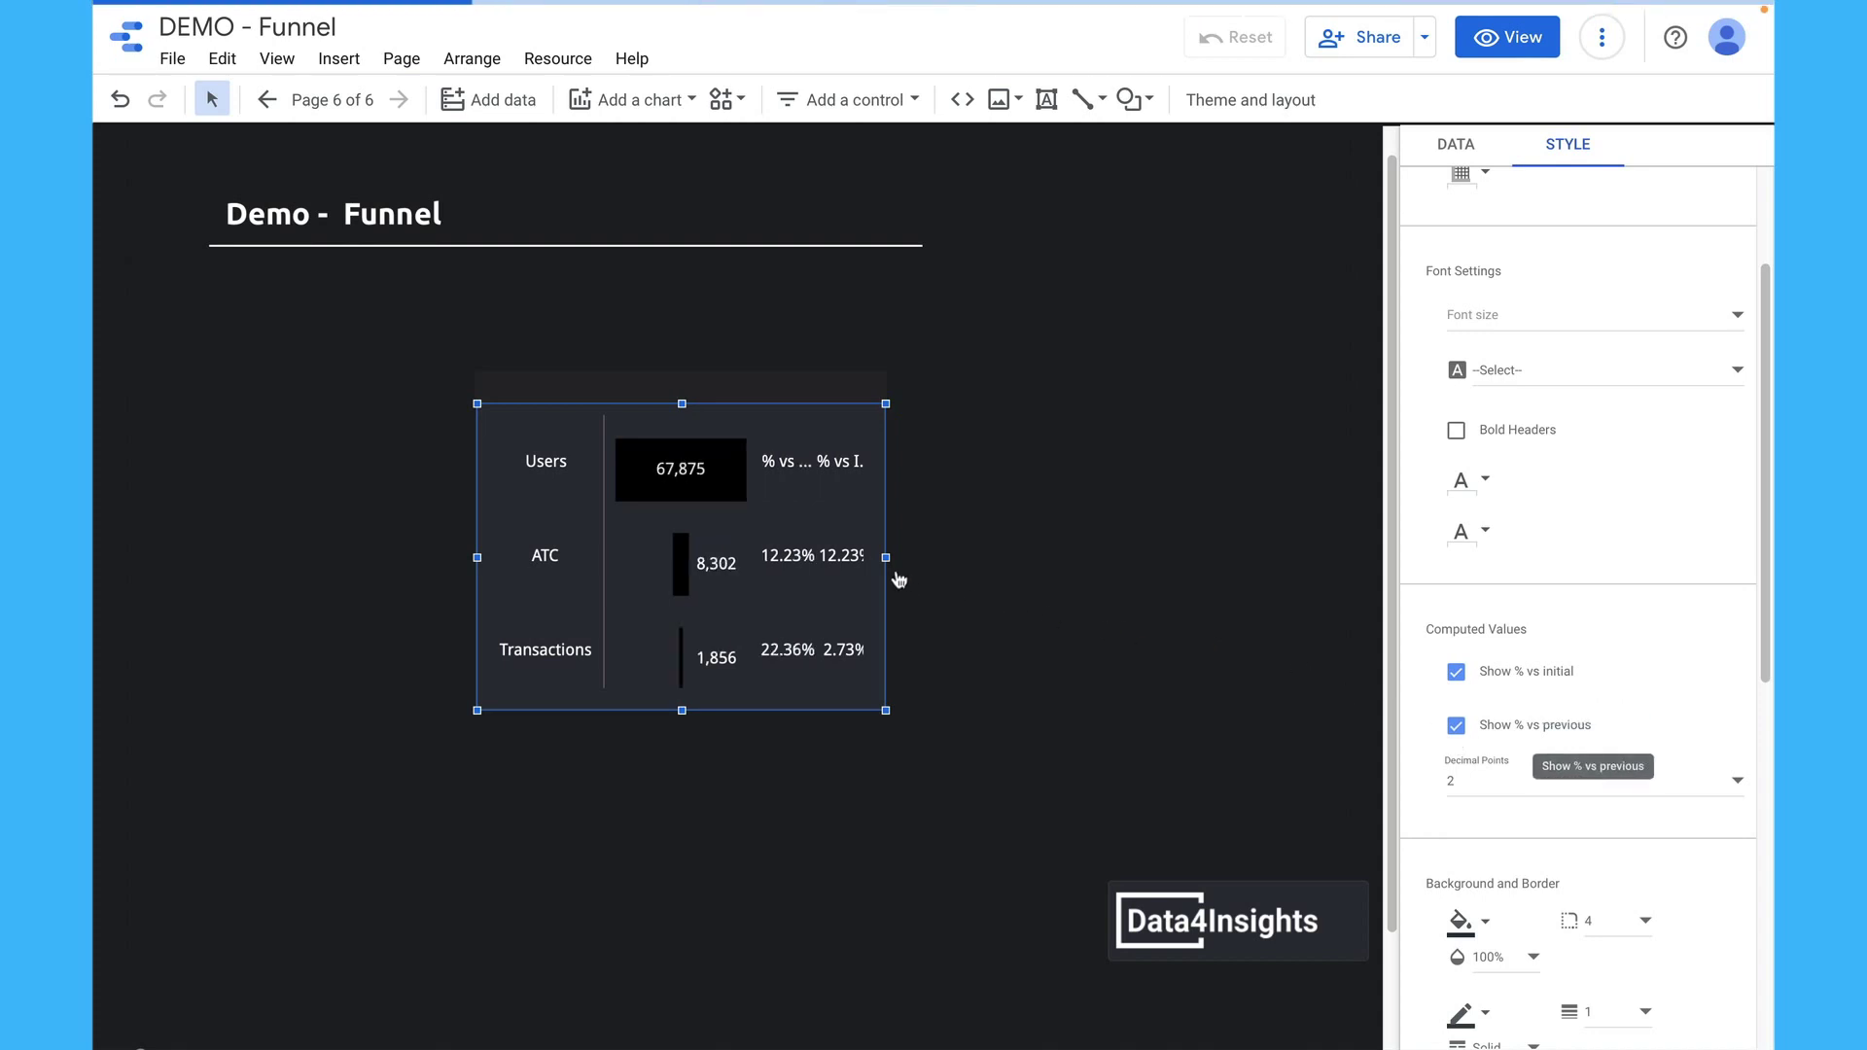
pyautogui.moveTo(885, 557); pyautogui.dragTo(1192, 558)
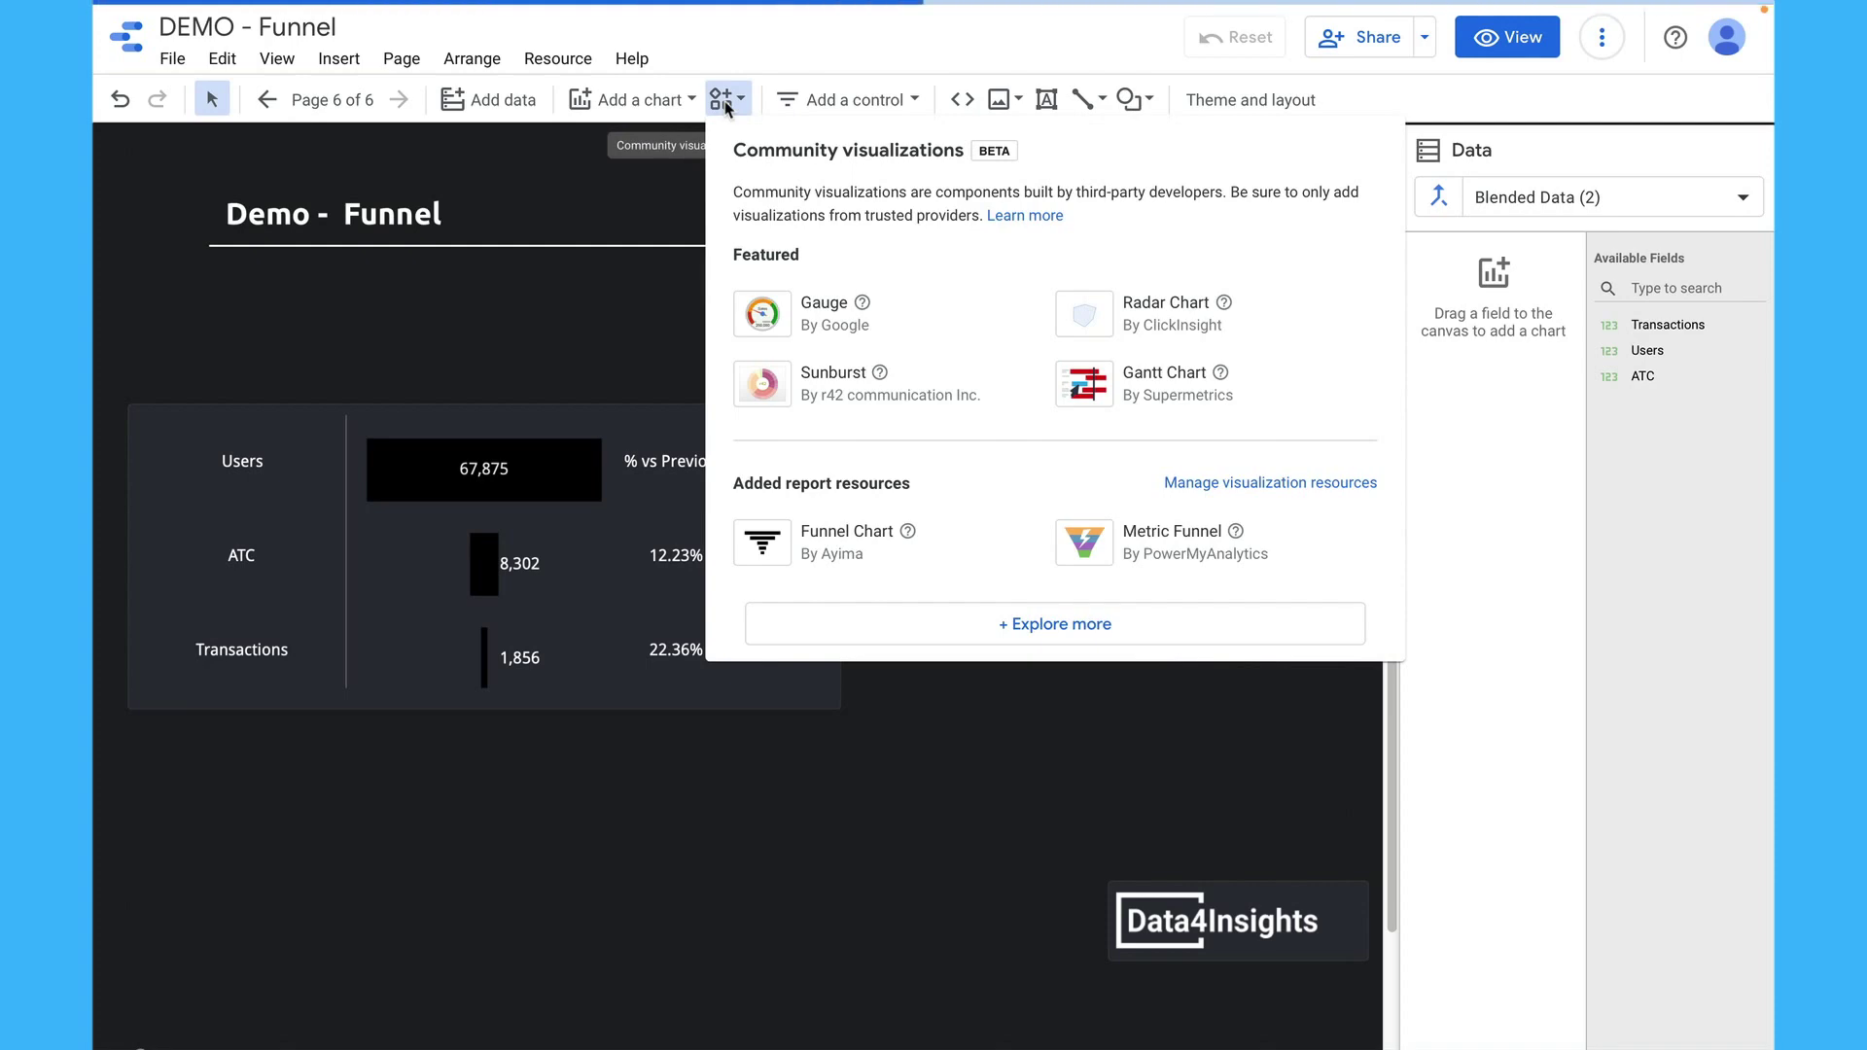
# Step: Place a Metric Funnel chart from the gallery with ATC as its second stage
pyautogui.click(1007, 625)
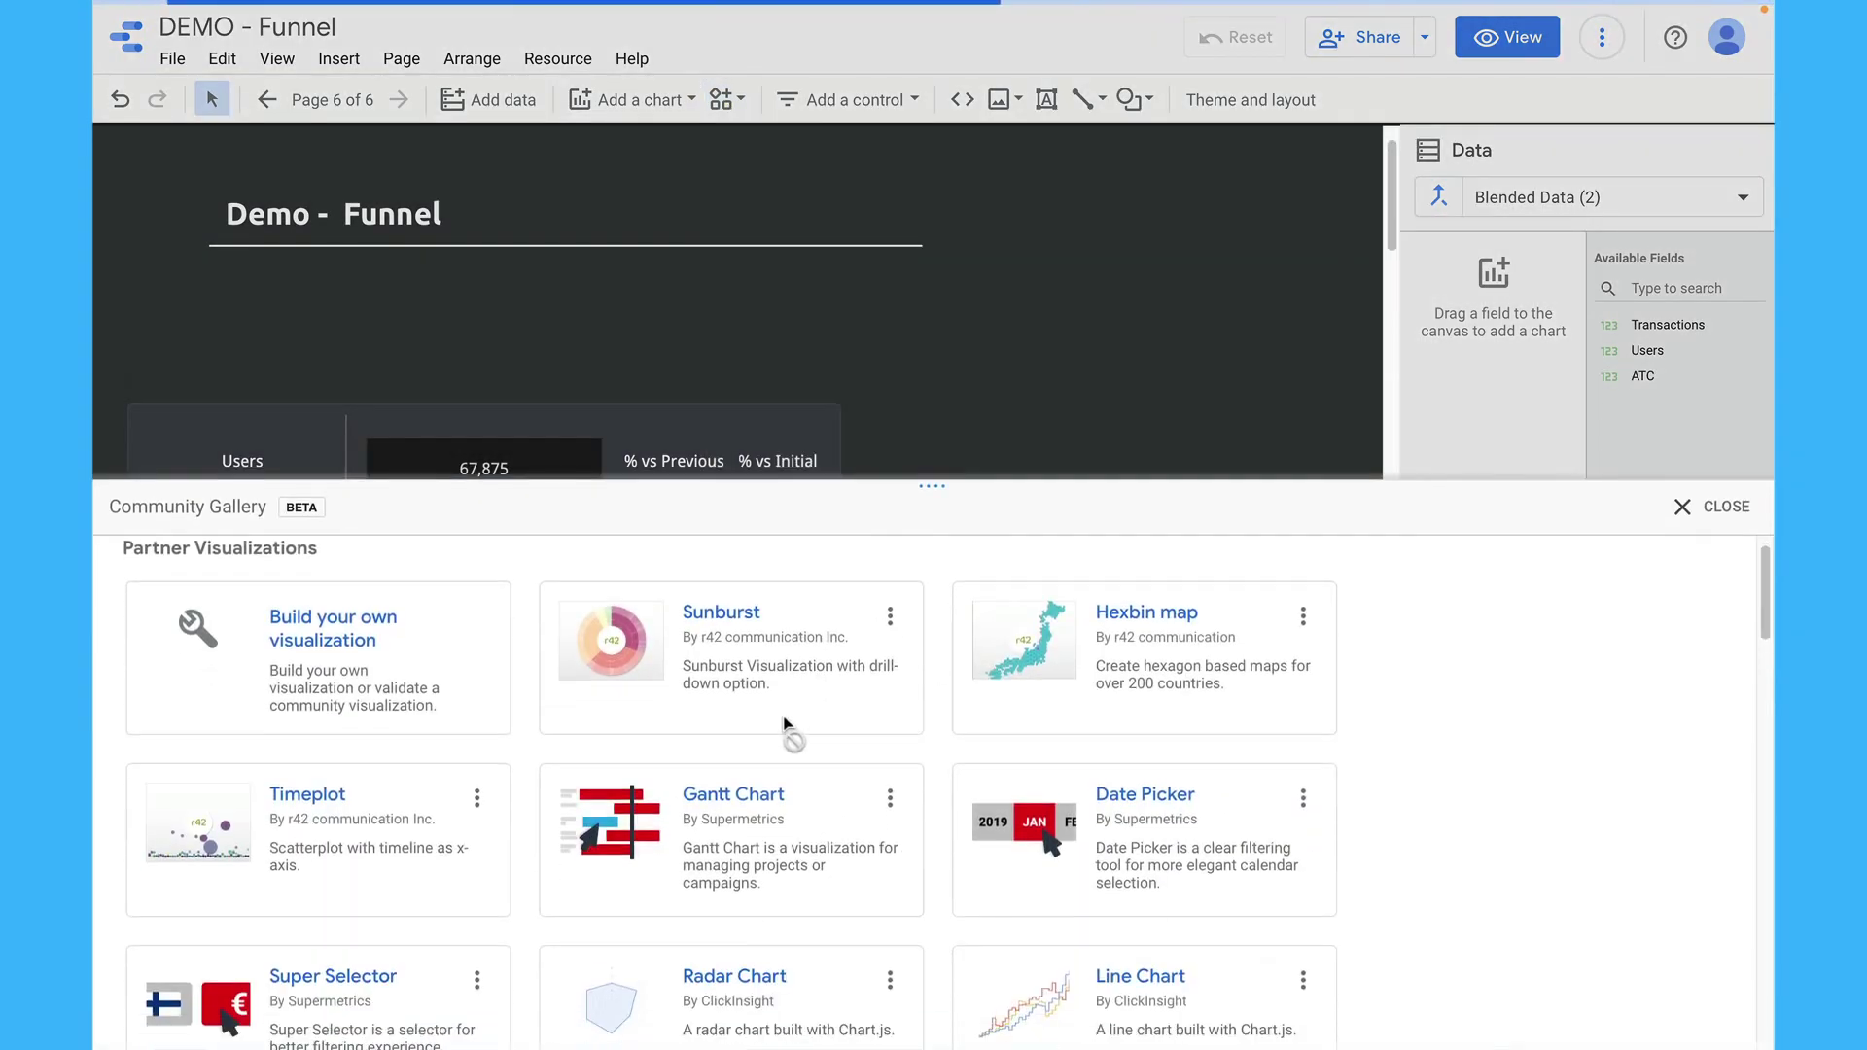
pyautogui.scroll(-3, 788, 730)
pyautogui.scroll(-5, 657, 758)
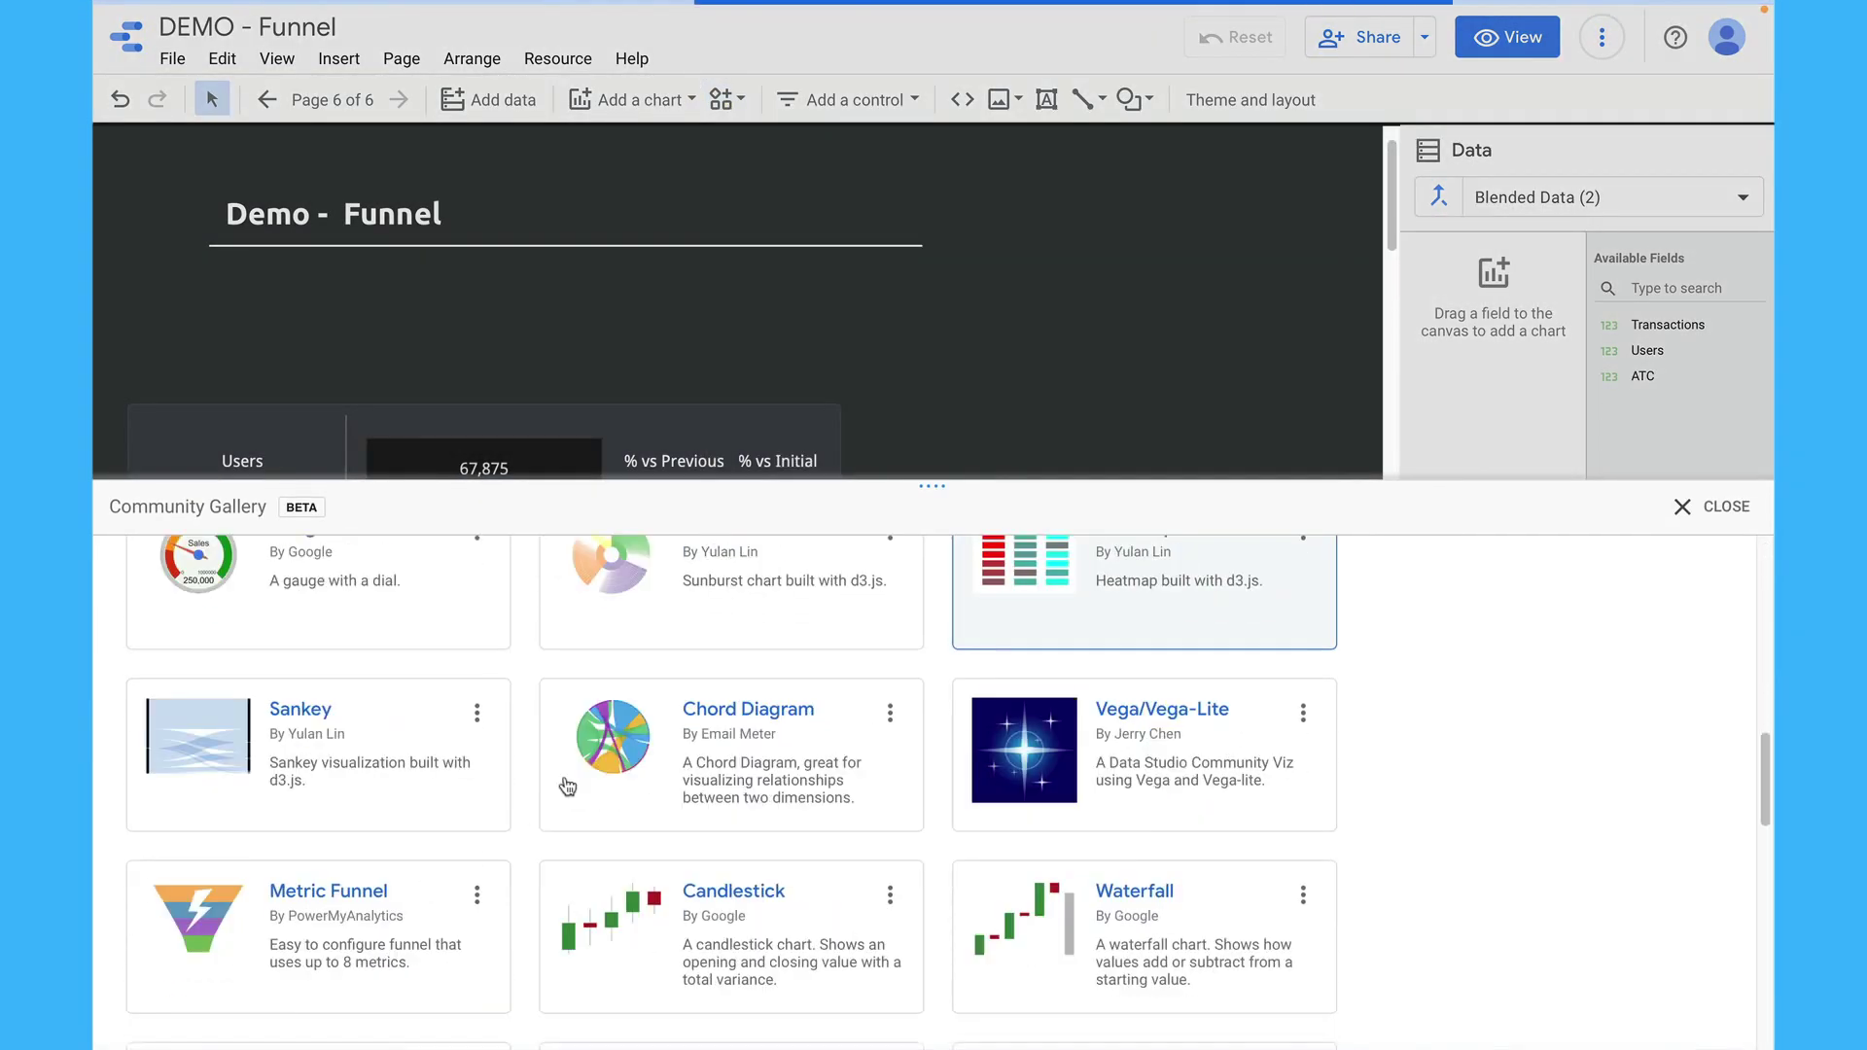
pyautogui.click(405, 931)
pyautogui.click(942, 419)
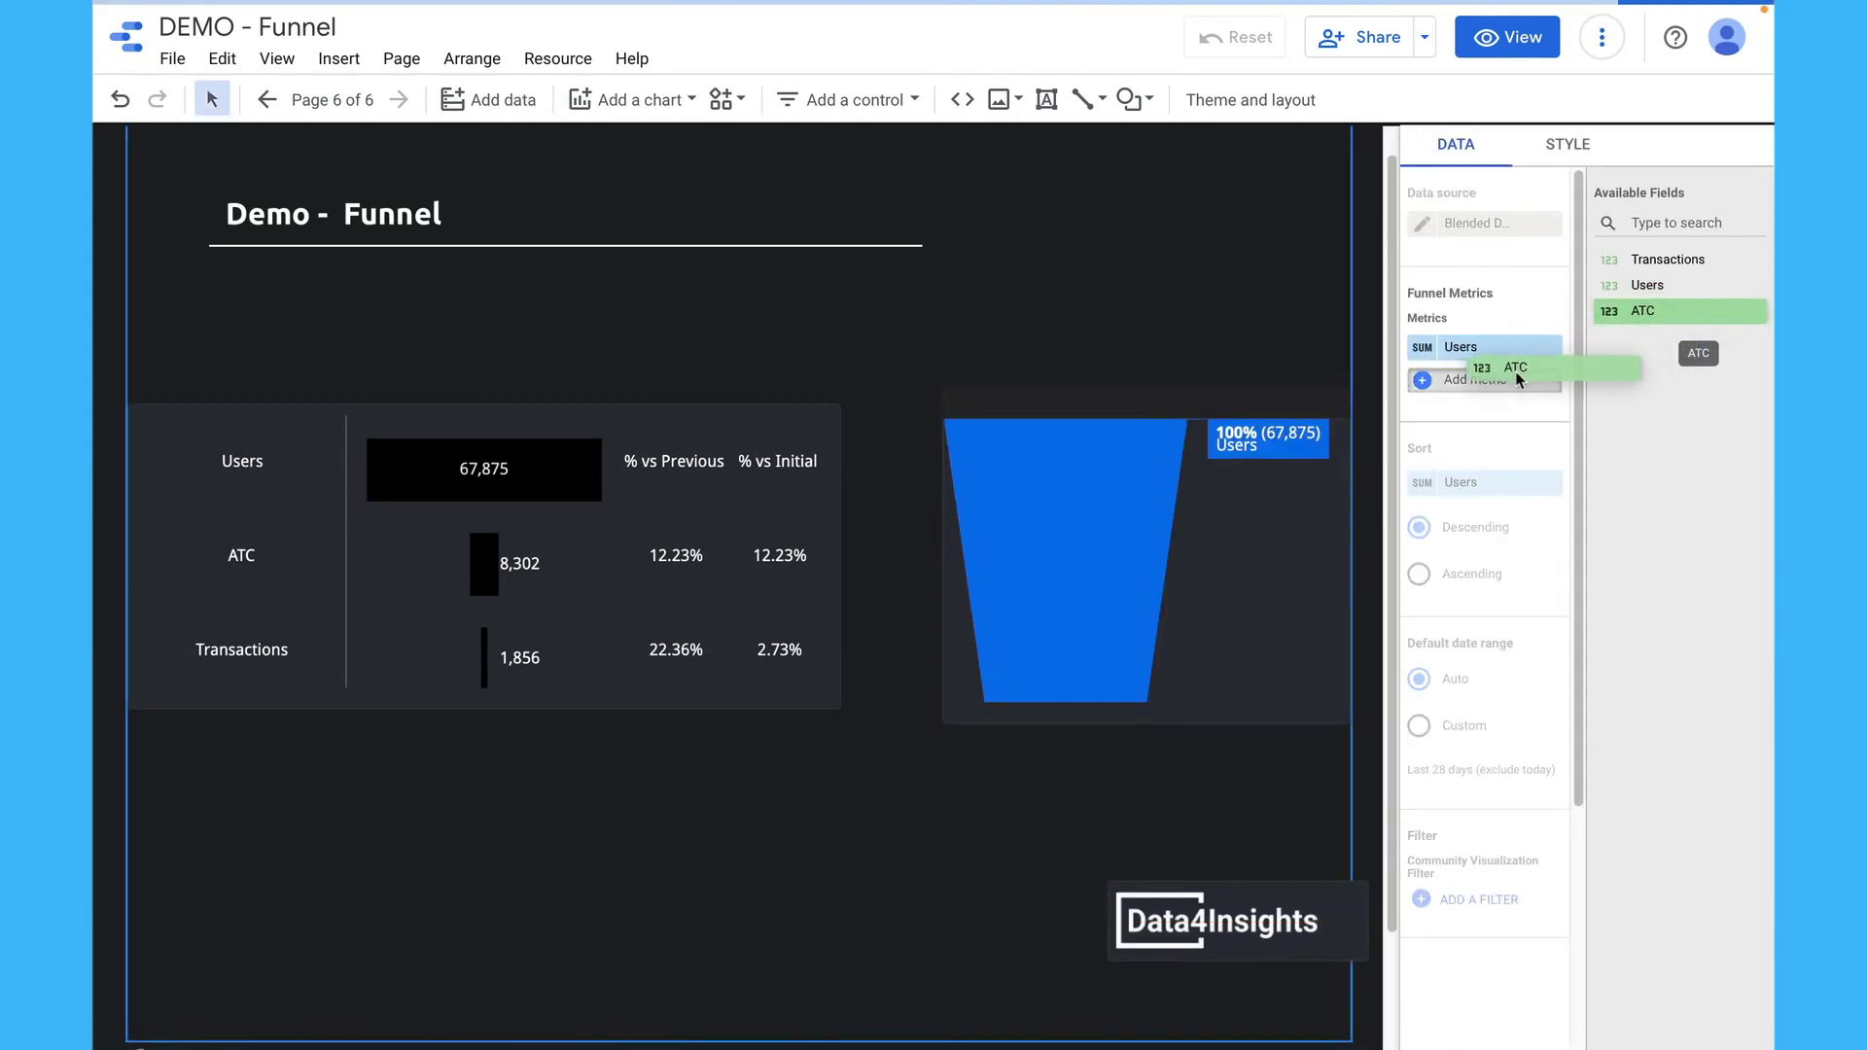
pyautogui.moveTo(1633, 322); pyautogui.dragTo(1474, 382)
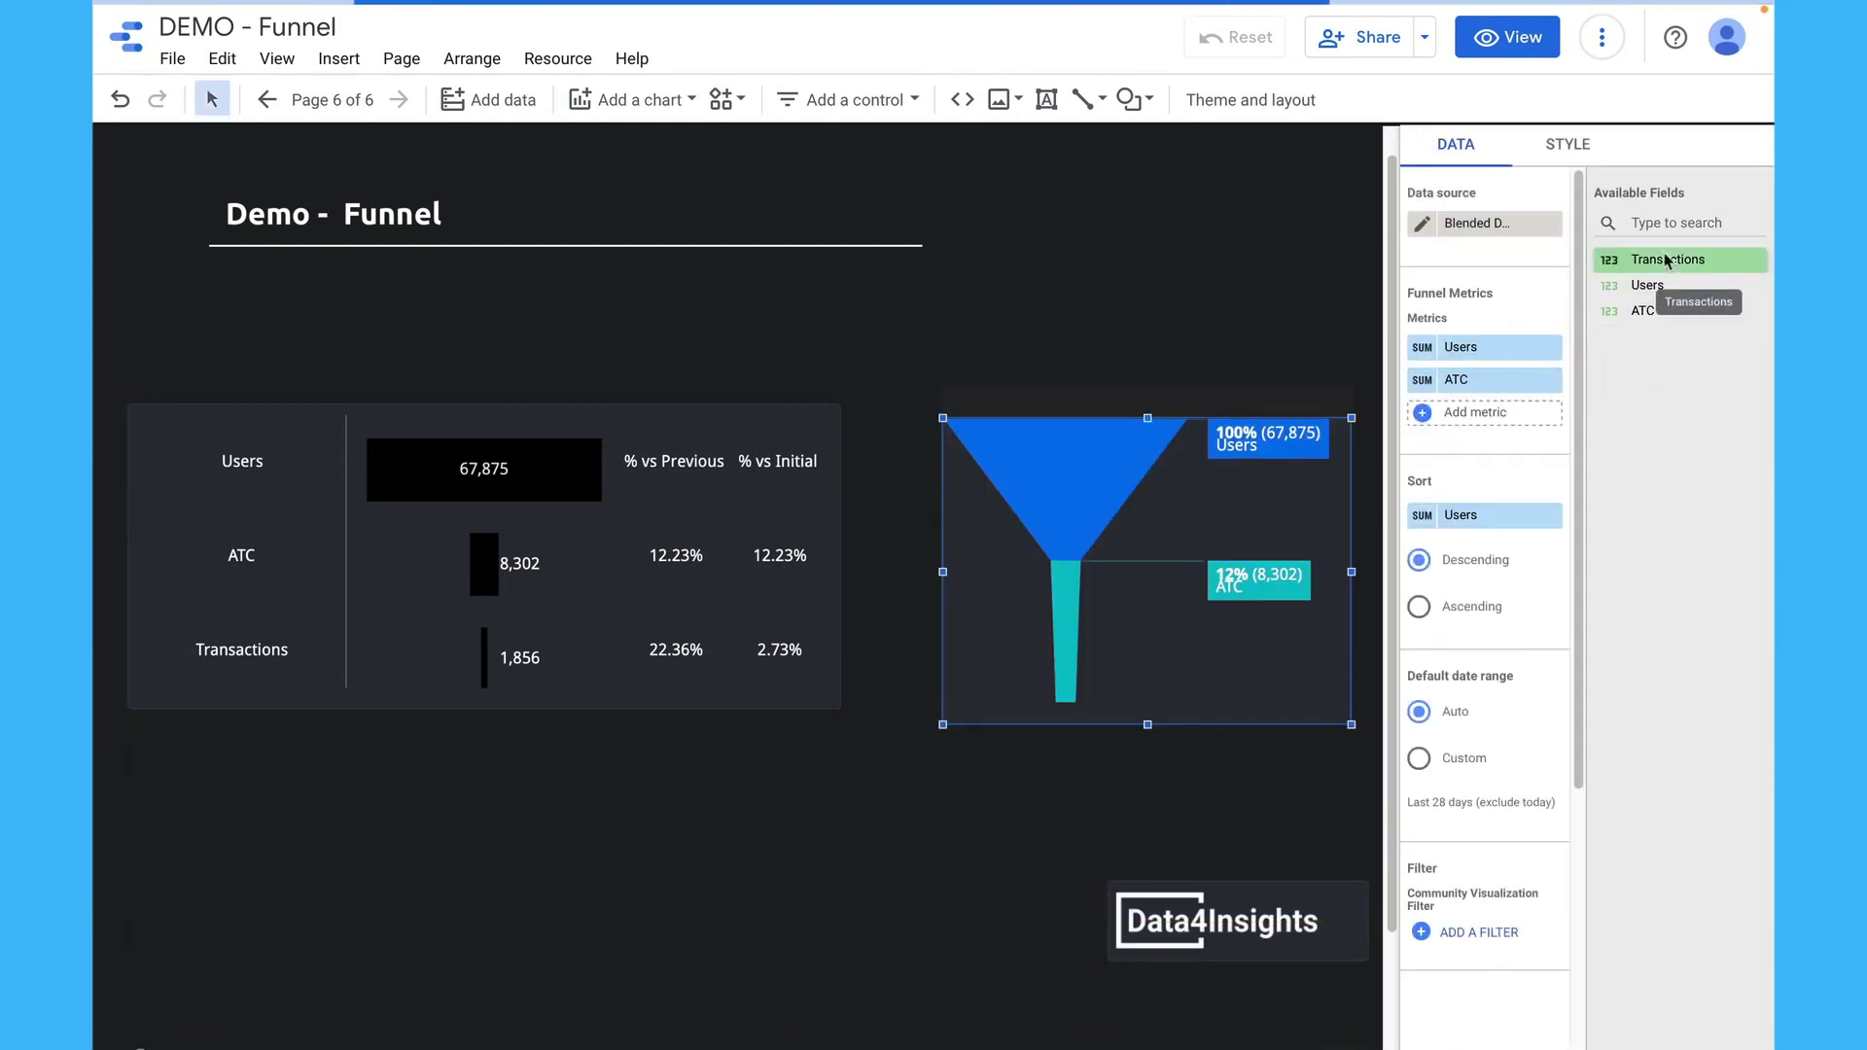
# Step: Add Transactions as the third stage, then toggle Invert Funnel on and back off
pyautogui.moveTo(1666, 260); pyautogui.dragTo(1518, 421)
pyautogui.click(1568, 144)
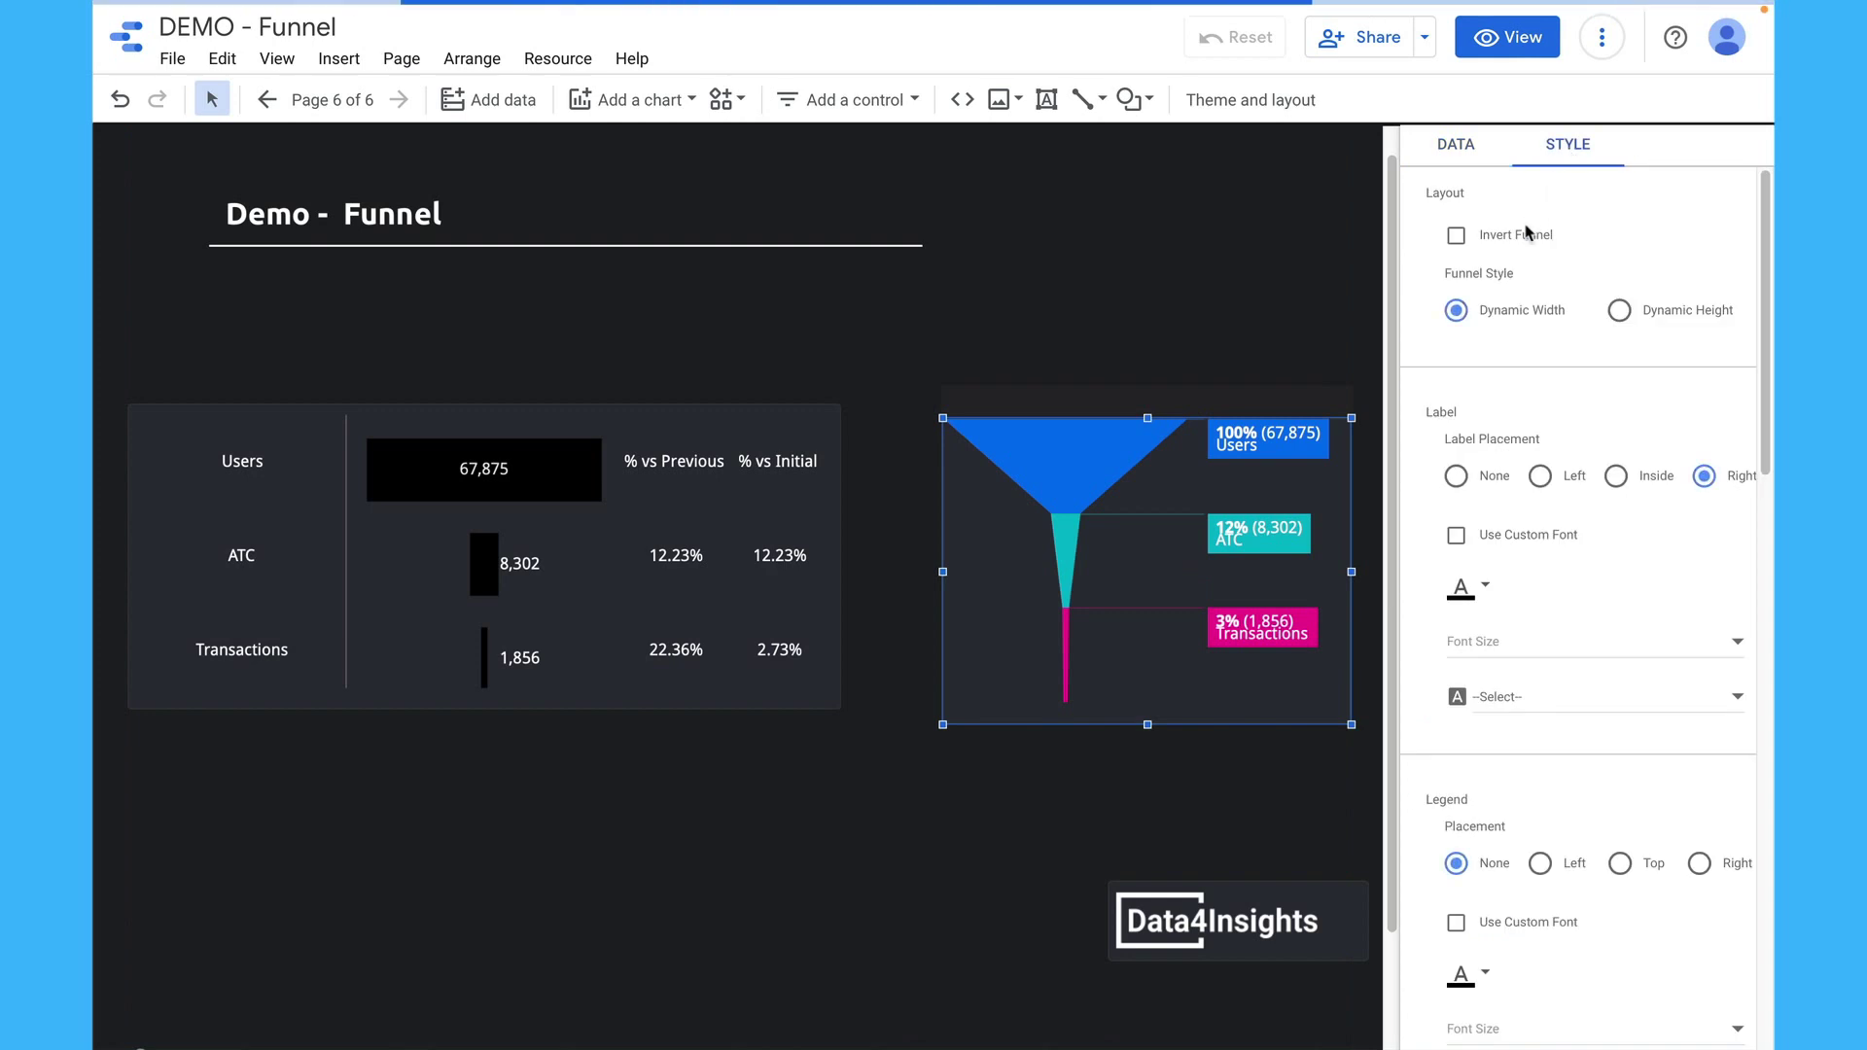
pyautogui.click(1455, 238)
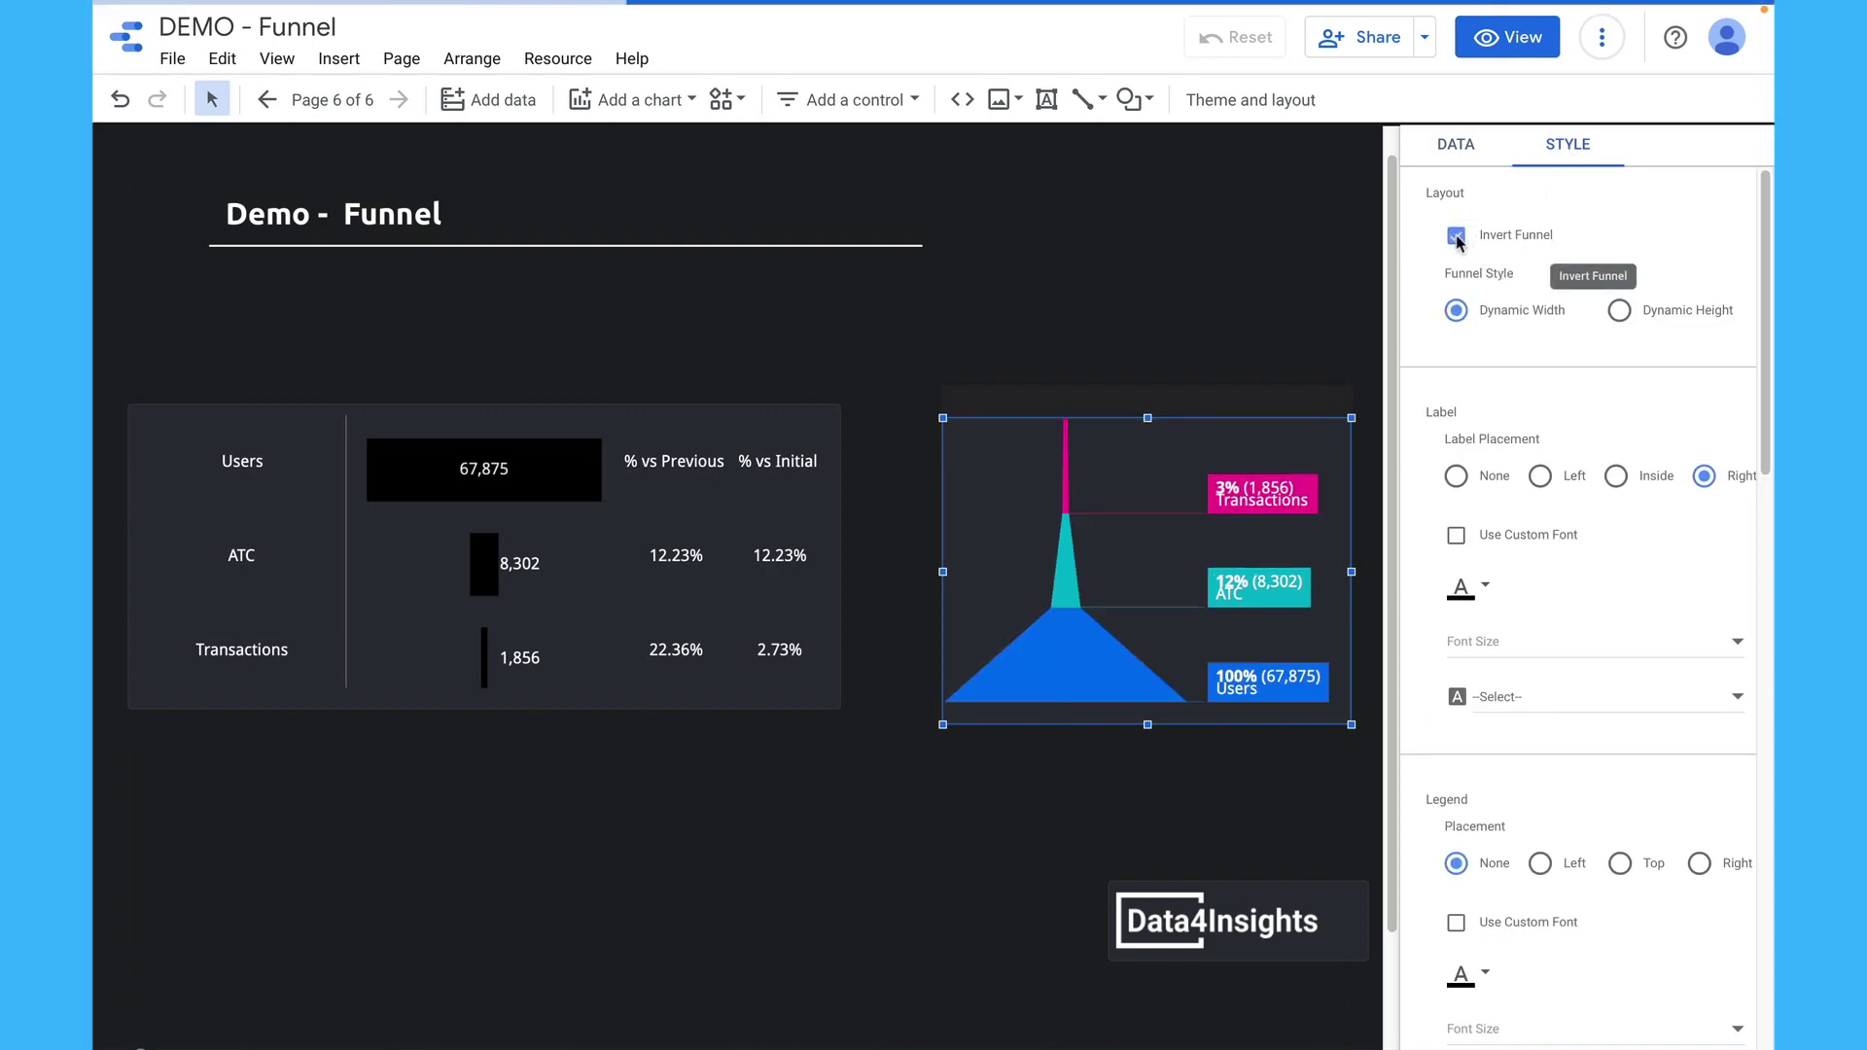
pyautogui.click(1456, 237)
pyautogui.scroll(-3, 1571, 638)
pyautogui.scroll(-1, 1571, 638)
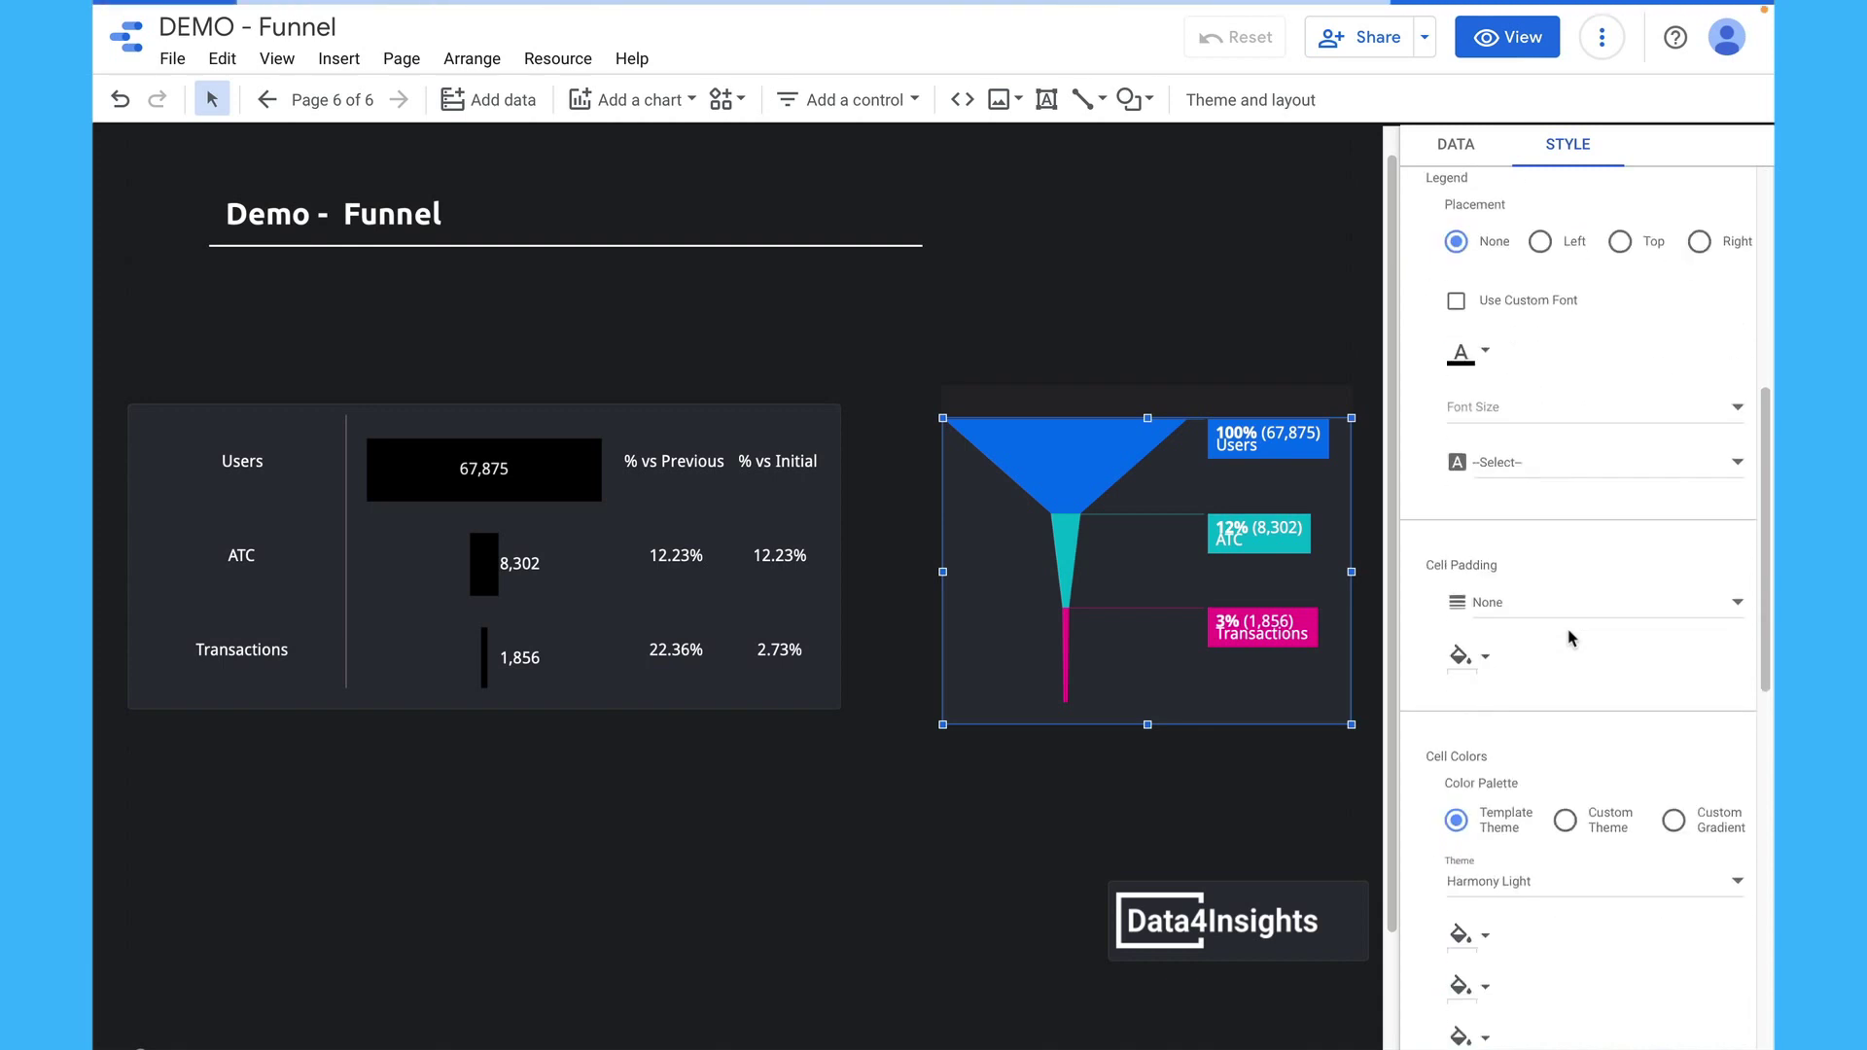
pyautogui.scroll(-2, 1570, 638)
pyautogui.scroll(-2, 1572, 637)
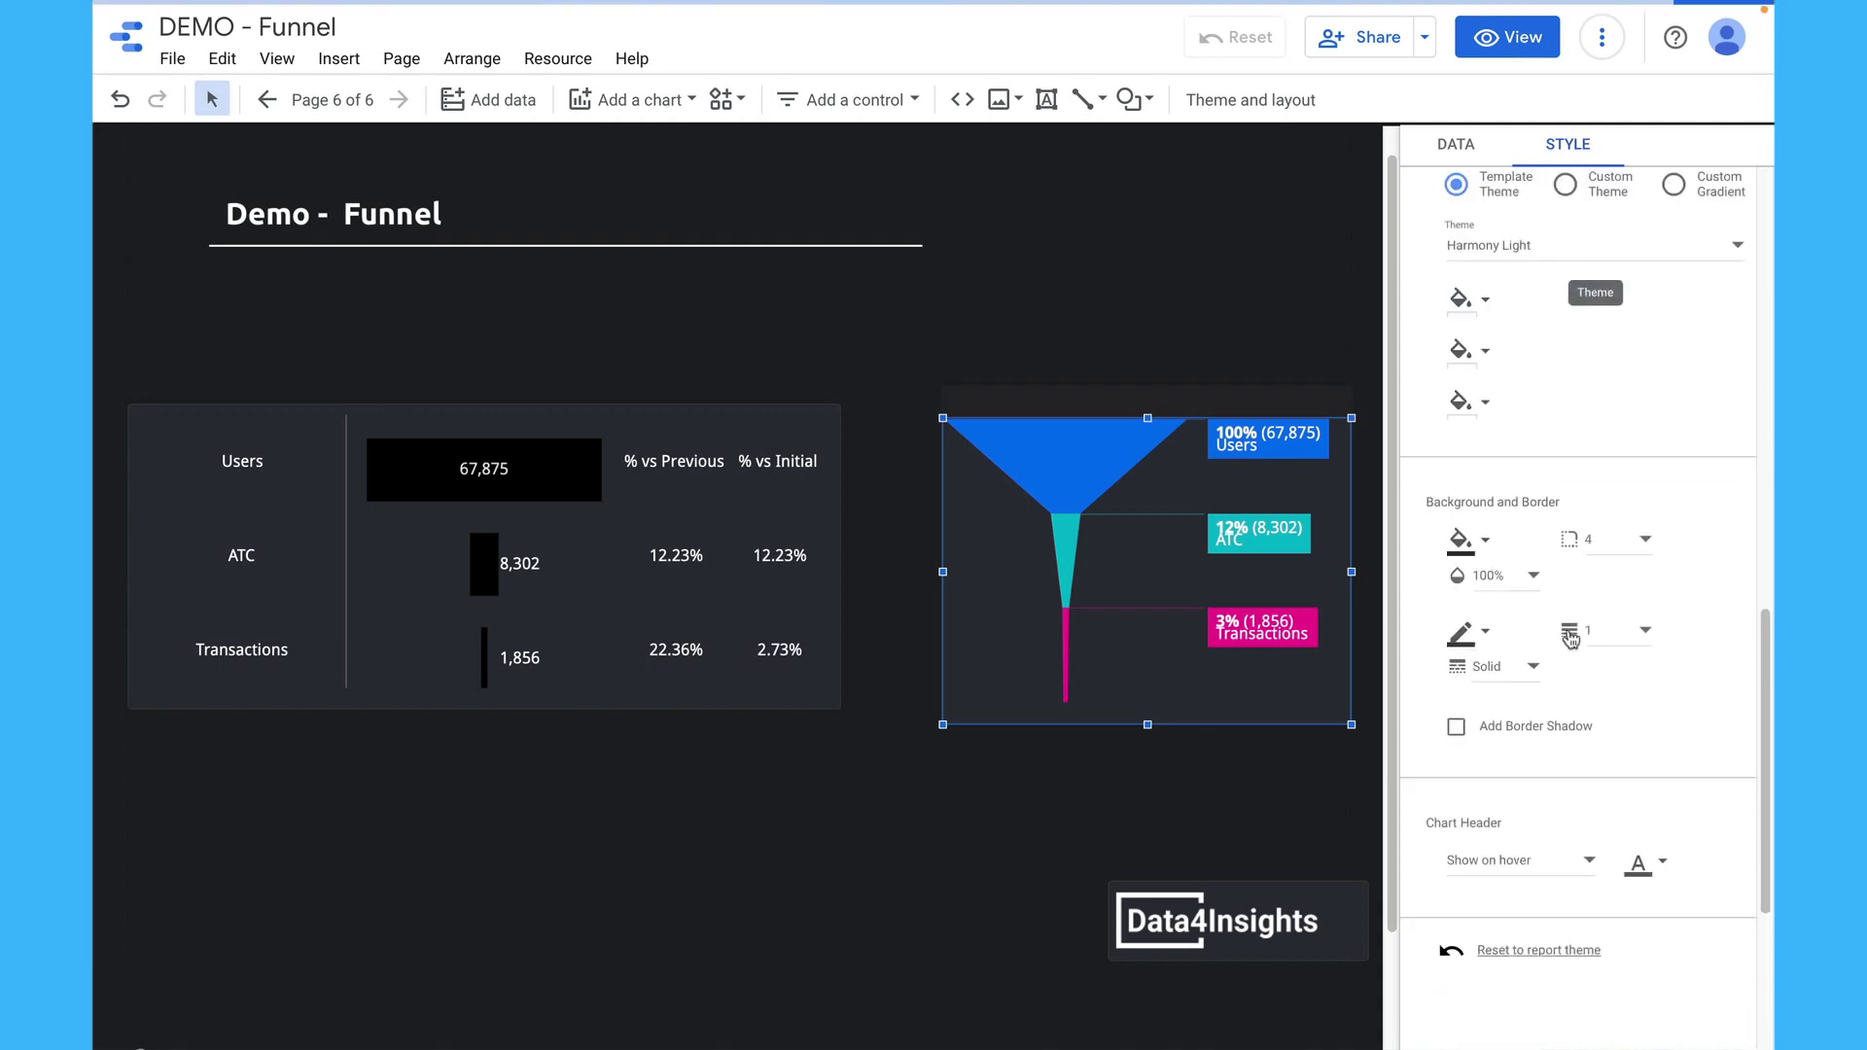